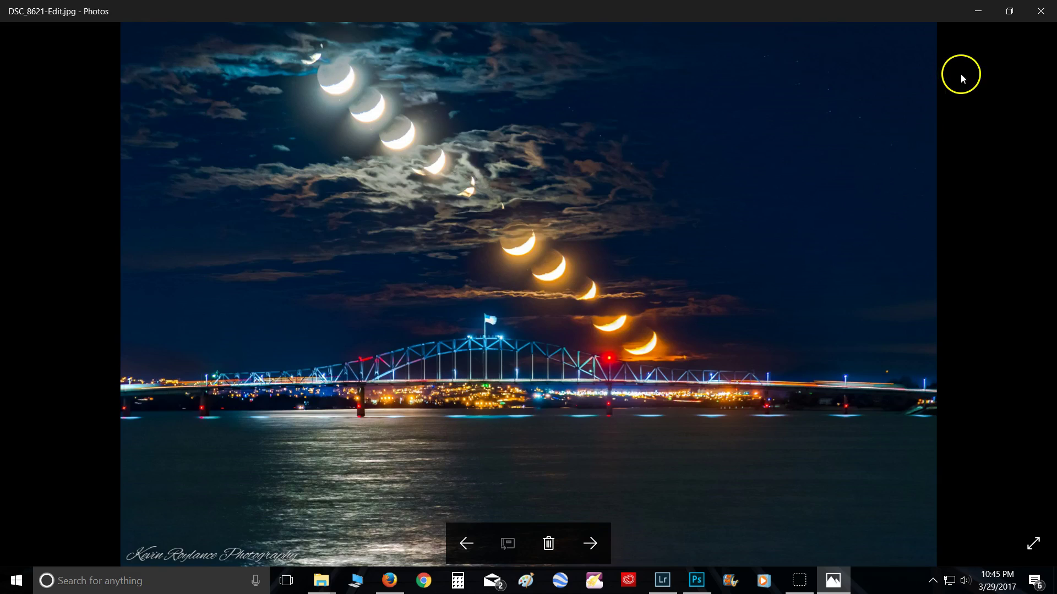
Step: Close the finished moon-trail image in Windows Photos, revealing DSC_6013.NEF in Lightroom Develop
click(1042, 12)
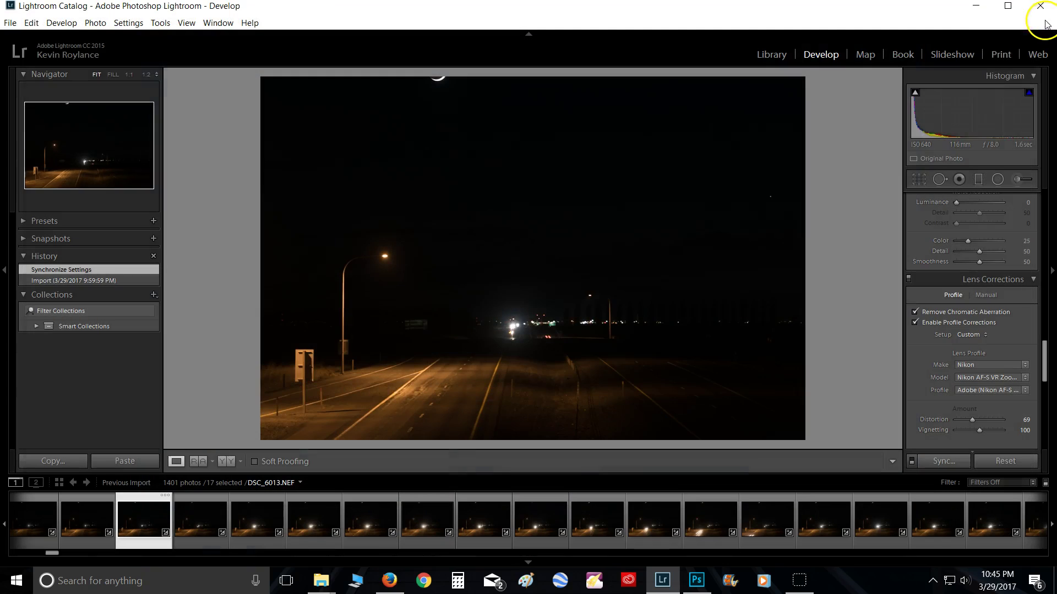
click(520, 371)
mouse_move(484, 343)
mouse_down()
mouse_move(476, 375)
mouse_move(533, 417)
mouse_up()
click(458, 227)
click(414, 304)
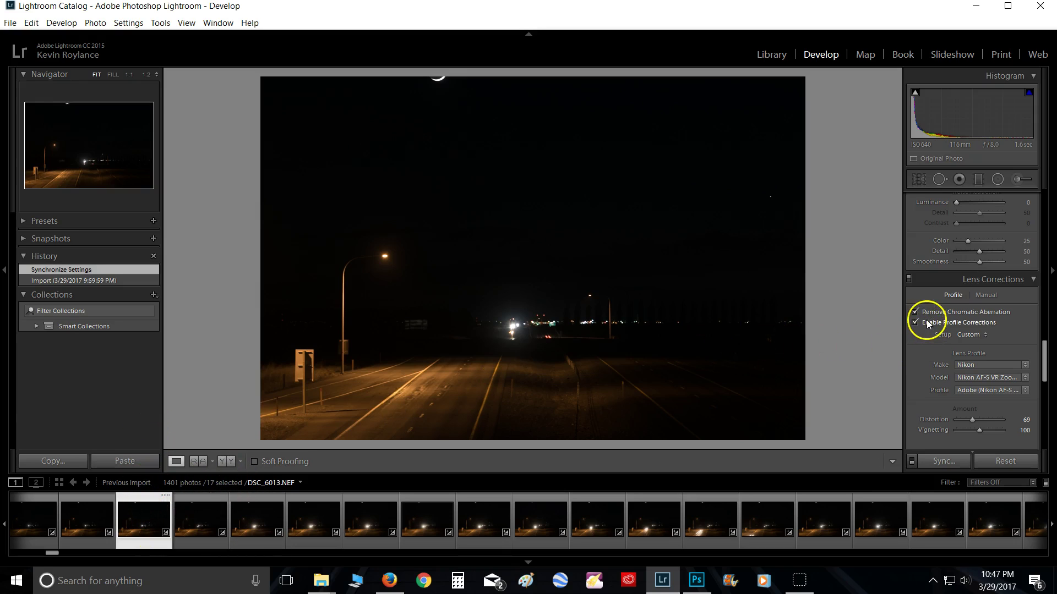
Step: Sync all settings, including lens corrections (distortion 69, vignetting 100), to the 17 selected frames
scroll(929, 338, down, 2)
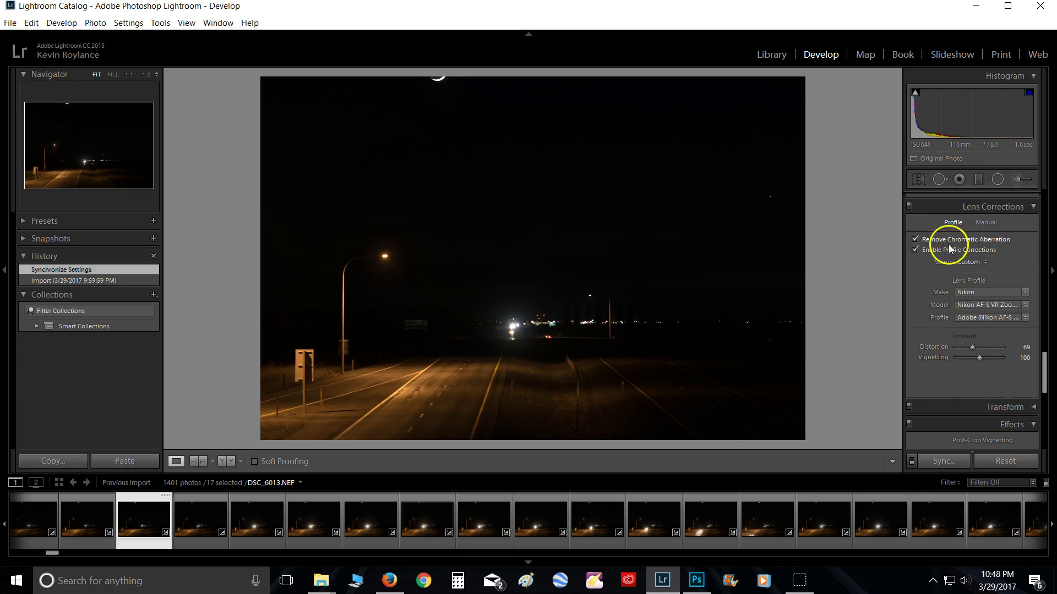
click(984, 354)
click(943, 461)
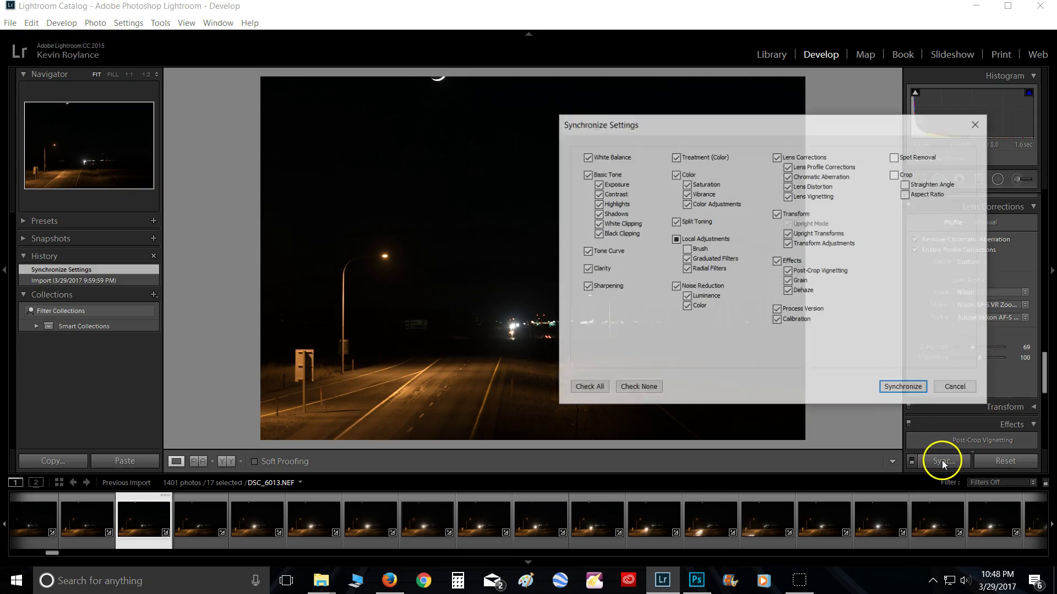
click(906, 388)
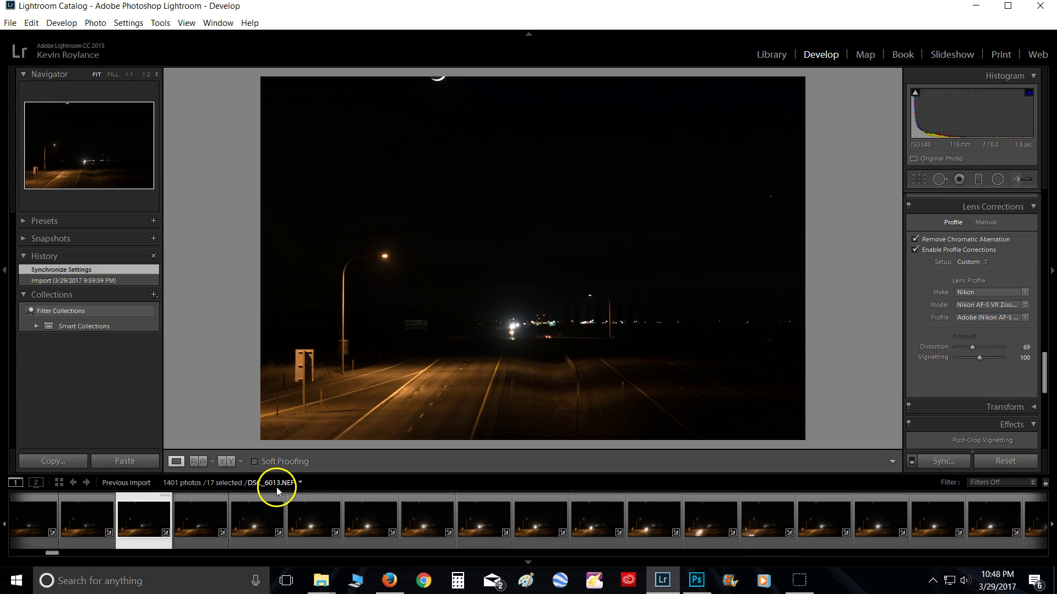
Step: Ctrl-click DSC_6093 into the selection and out again, landing on frame DSC_6102
scroll(154, 523, down, 5)
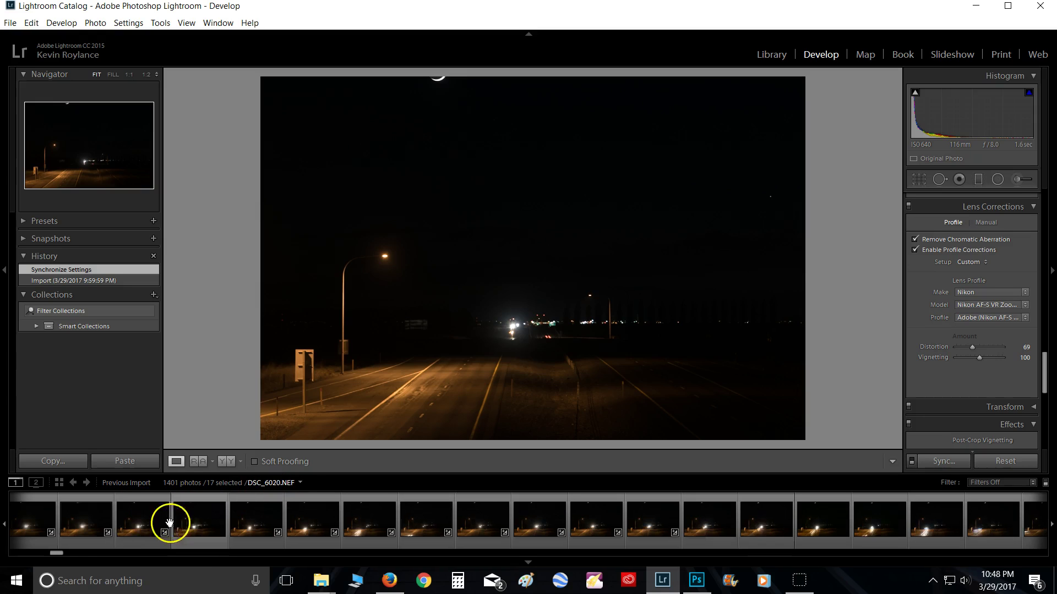
scroll(263, 529, down, 5)
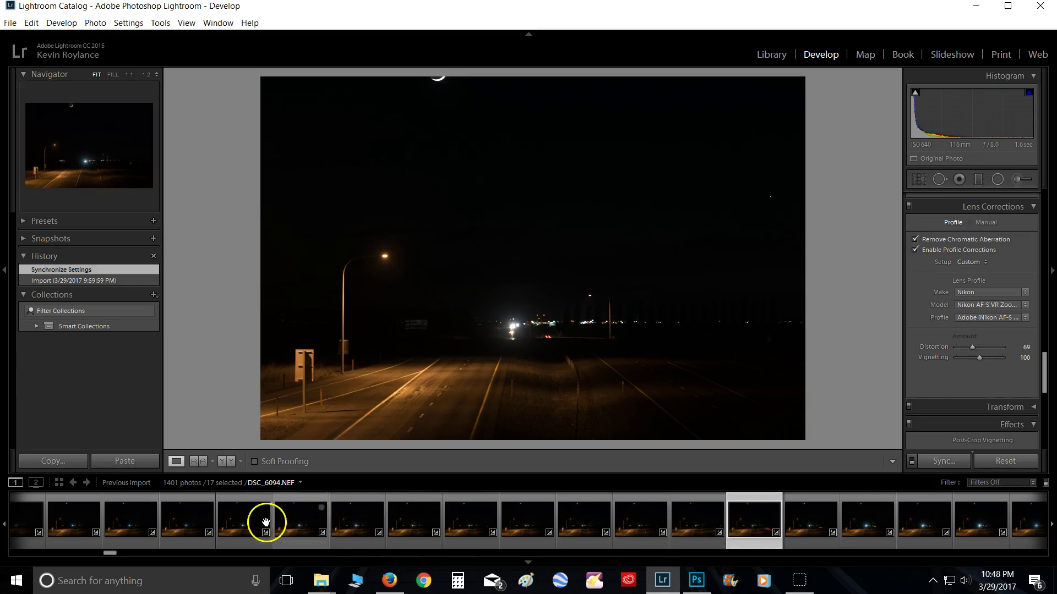
mouse_move(247, 522)
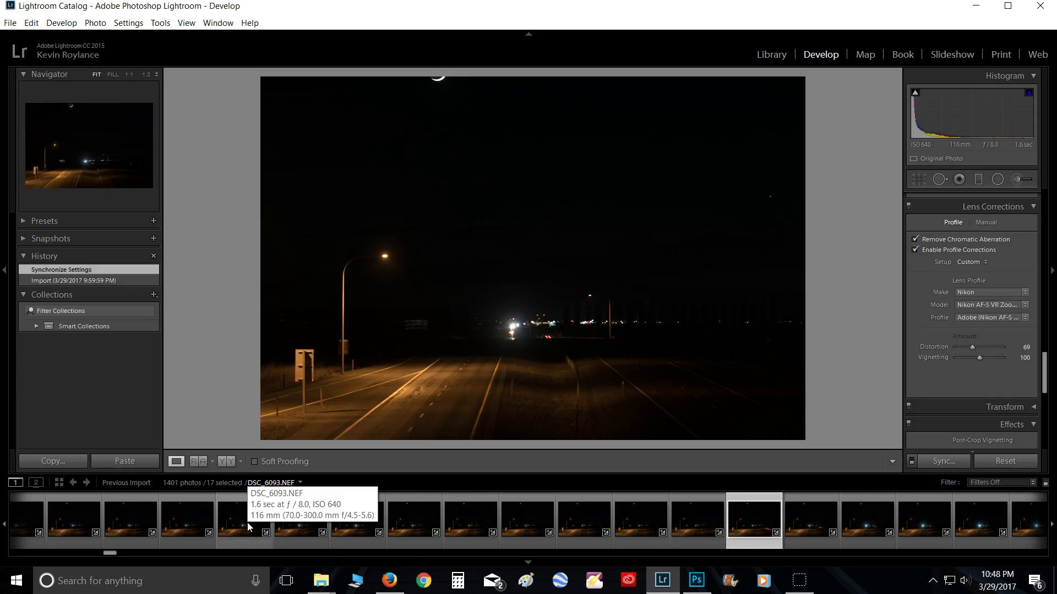
key(ctrl)
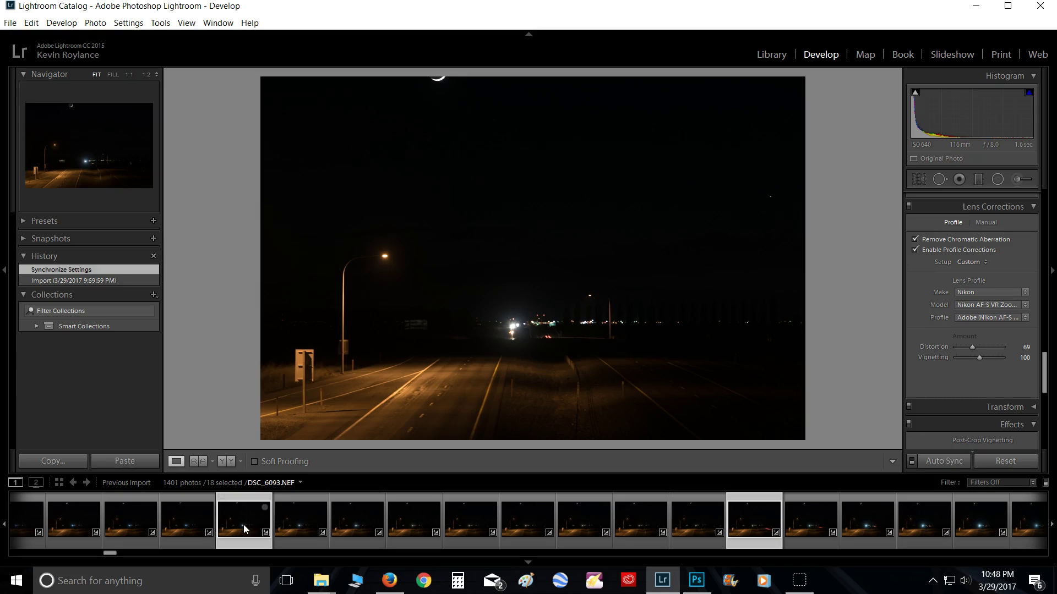
click(243, 524)
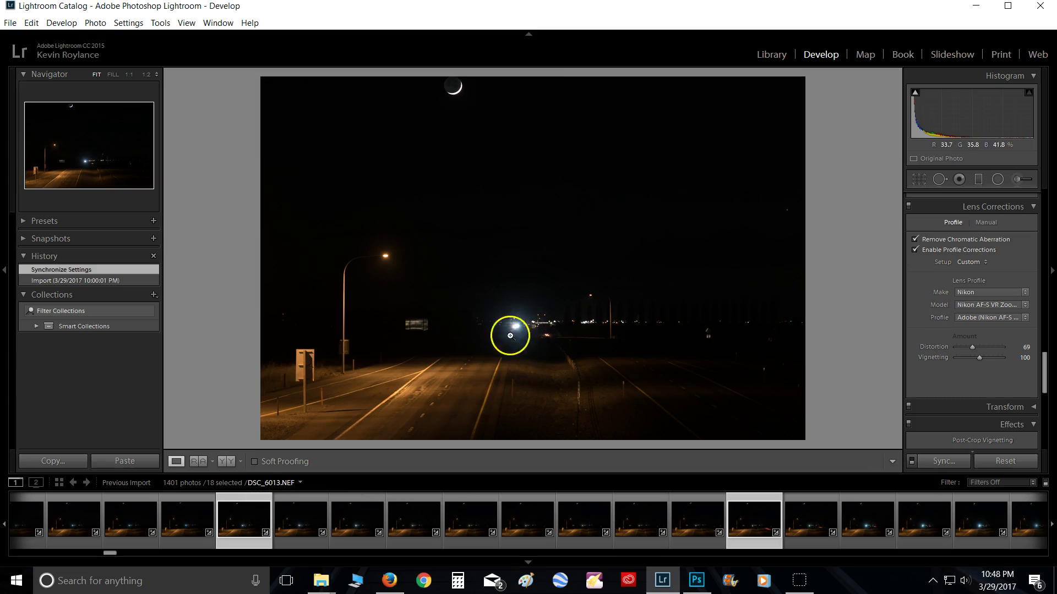
ctrl+click(246, 524)
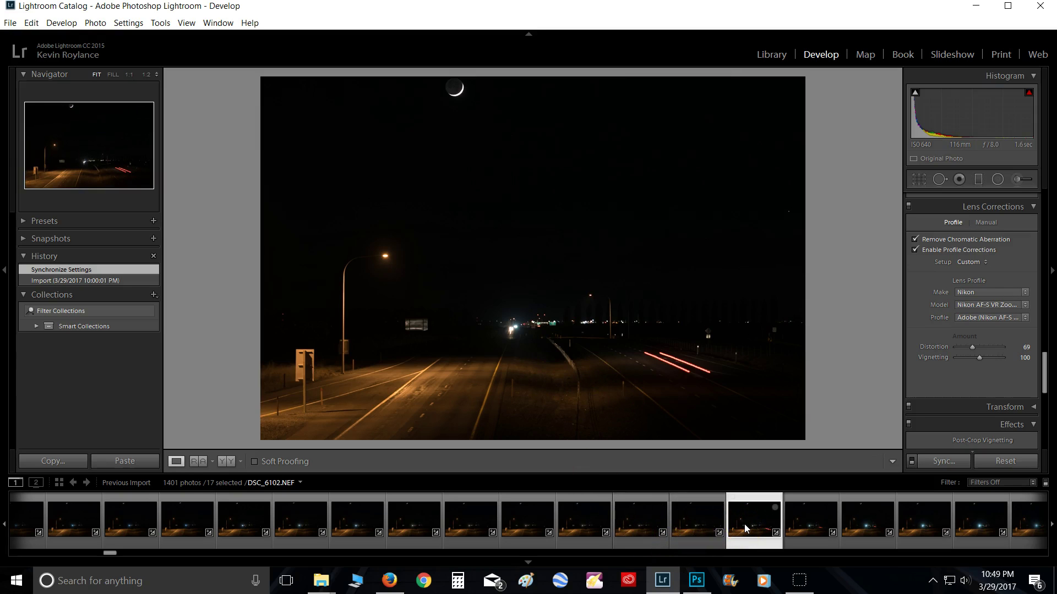
Step: Step through the selected frames, viewing DSC_6182 and a frame with taillight streaks
scroll(744, 524, down, 3)
click(415, 524)
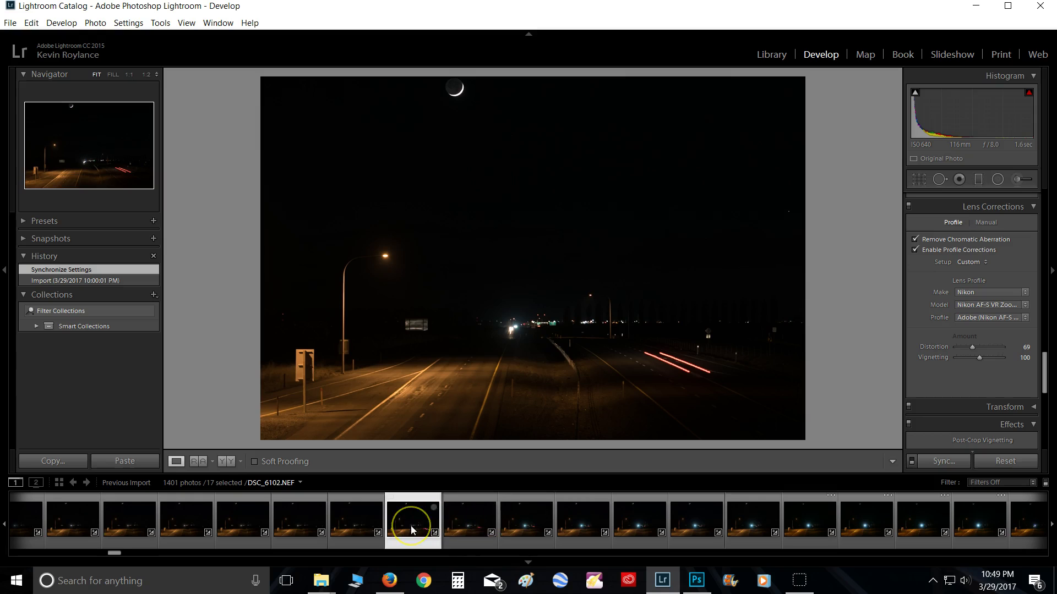
scroll(410, 526, down, 4)
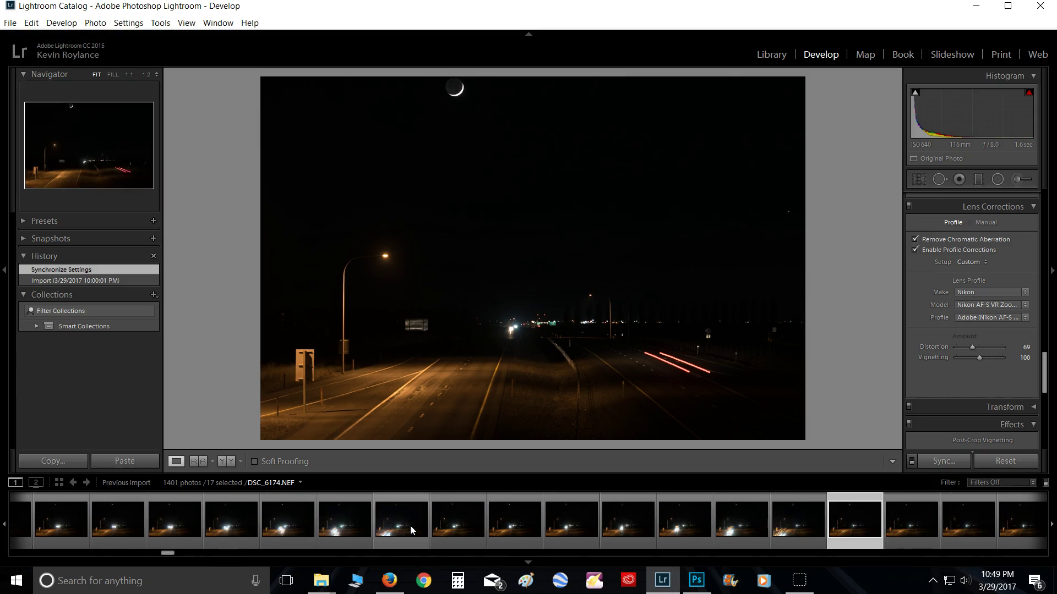
scroll(411, 526, down, 3)
click(500, 524)
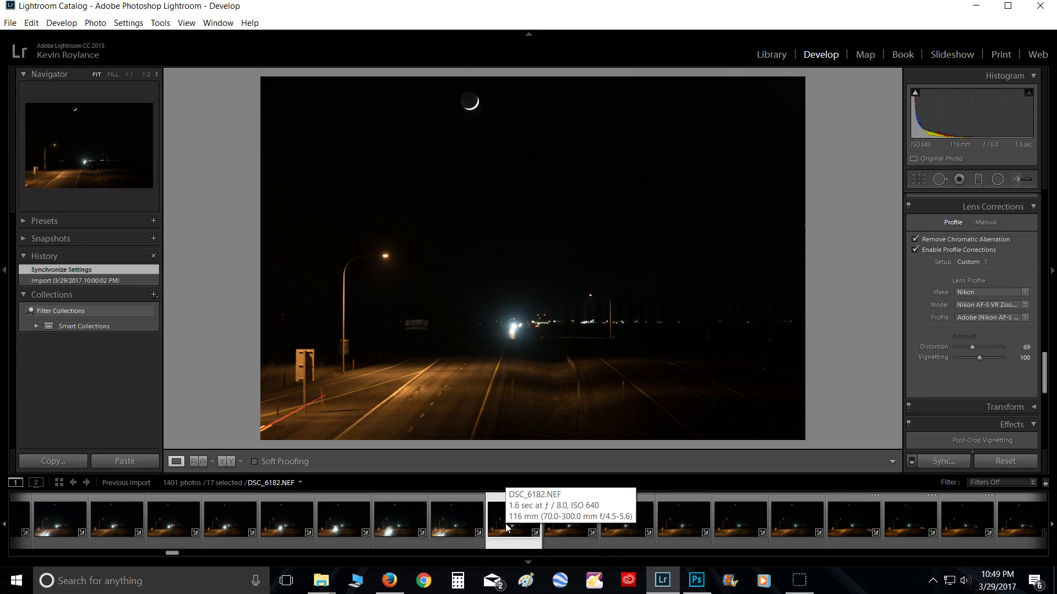
scroll(507, 527, down, 5)
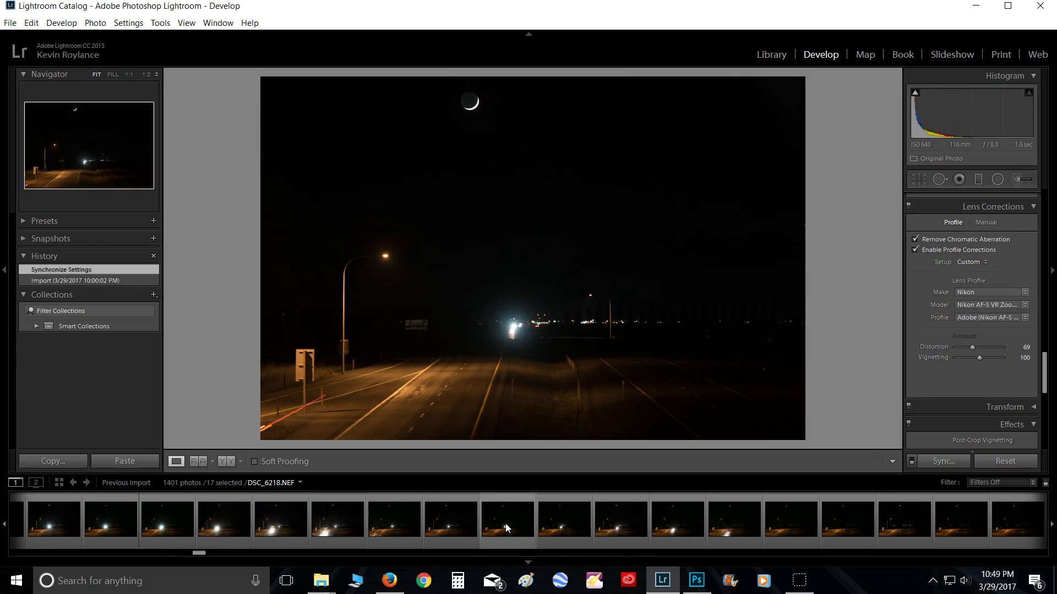
scroll(507, 527, down, 6)
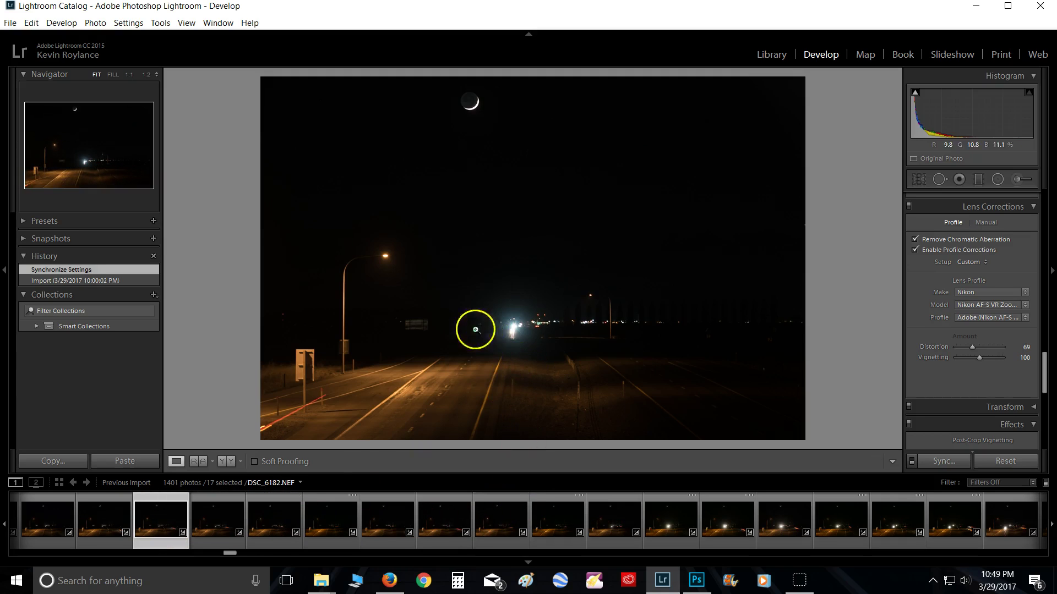
click(159, 534)
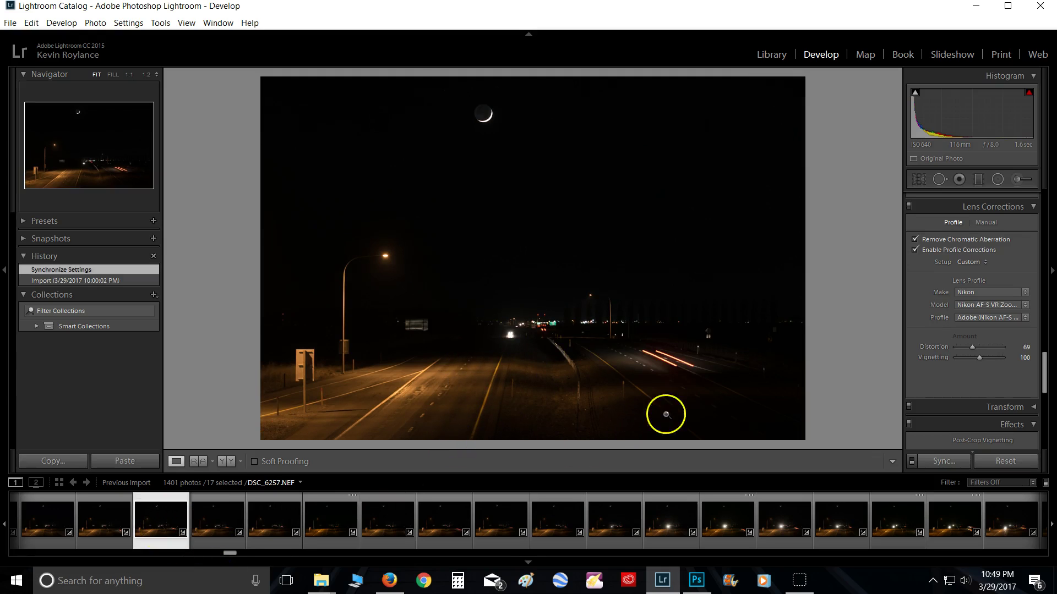
scroll(406, 523, down, 5)
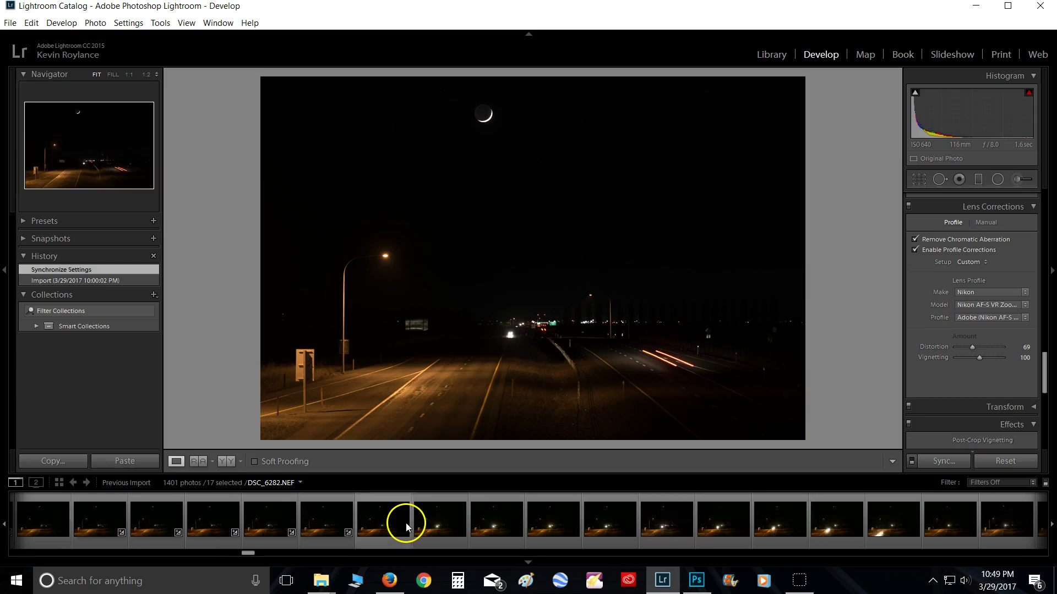
scroll(409, 523, down, 5)
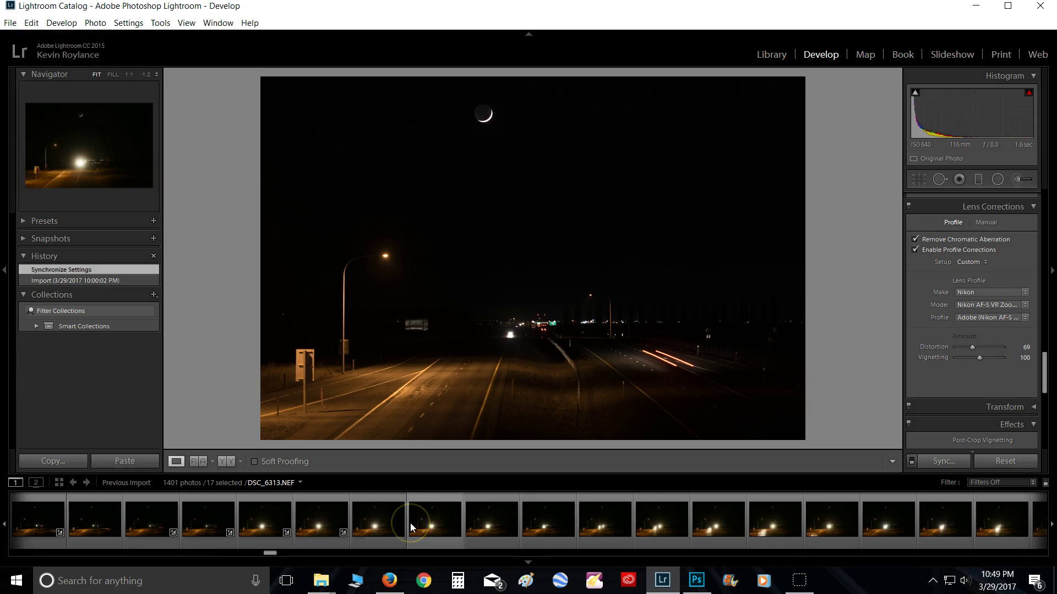
Step: Add DSC_6312, make DSC_6333 active, view later frames, then drag the filmstrip back to the start
ctrl+click(376, 526)
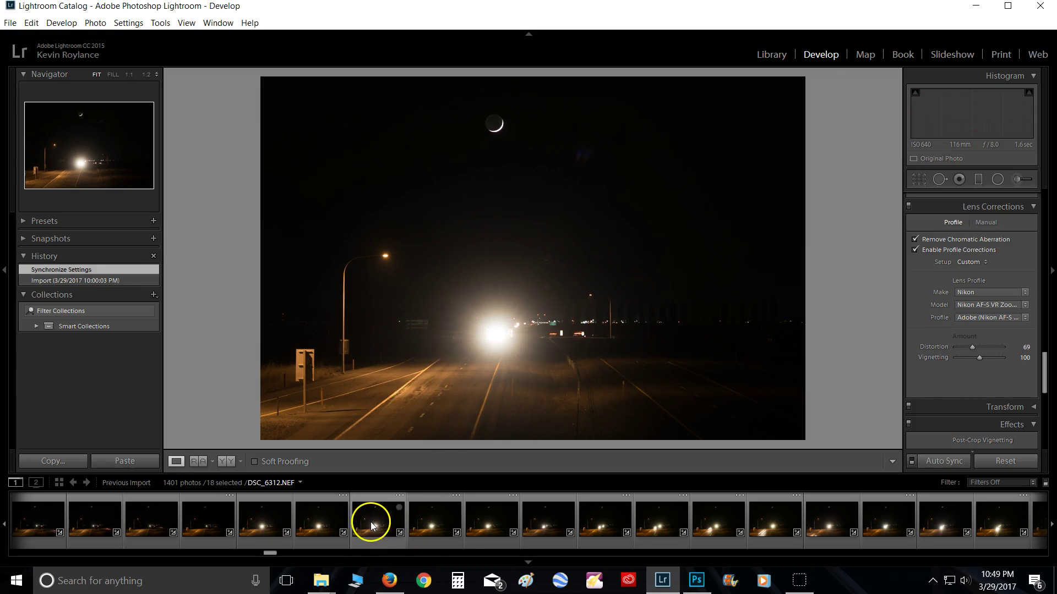
click(472, 524)
ctrl+click(472, 526)
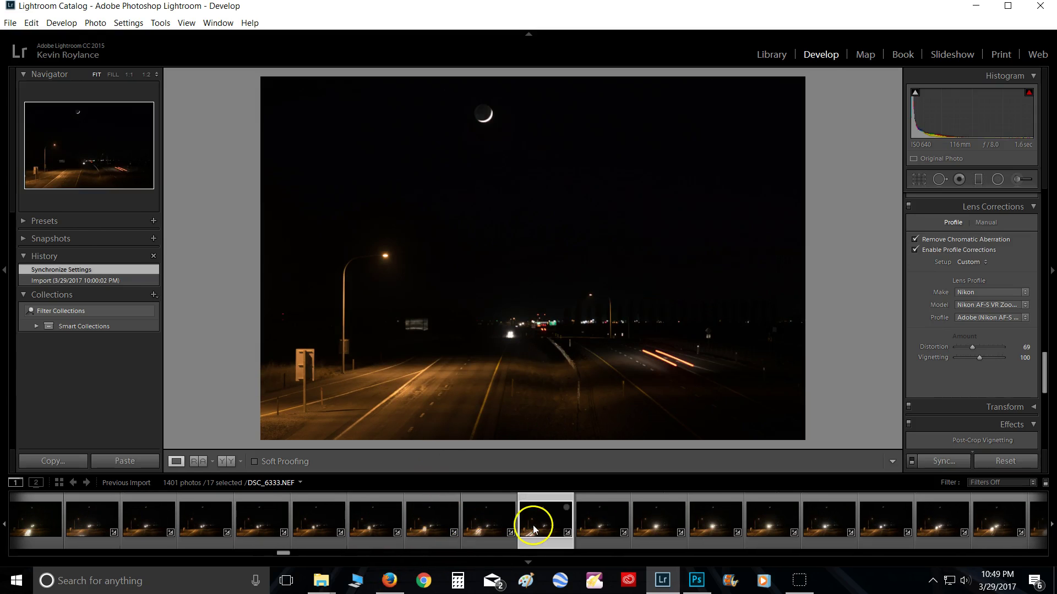
click(534, 529)
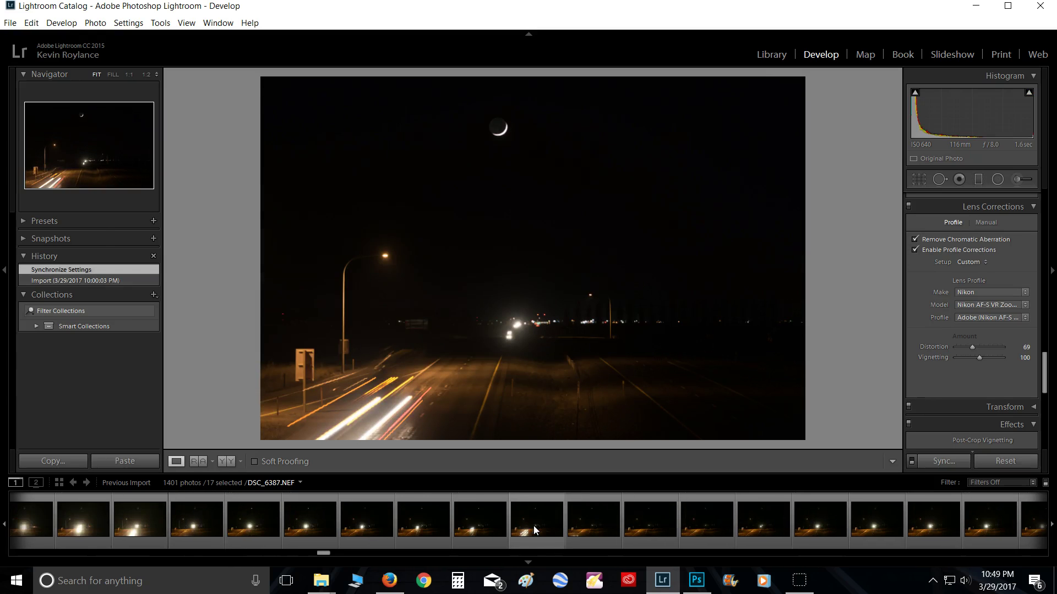
scroll(534, 526, down, 5)
click(539, 526)
click(556, 521)
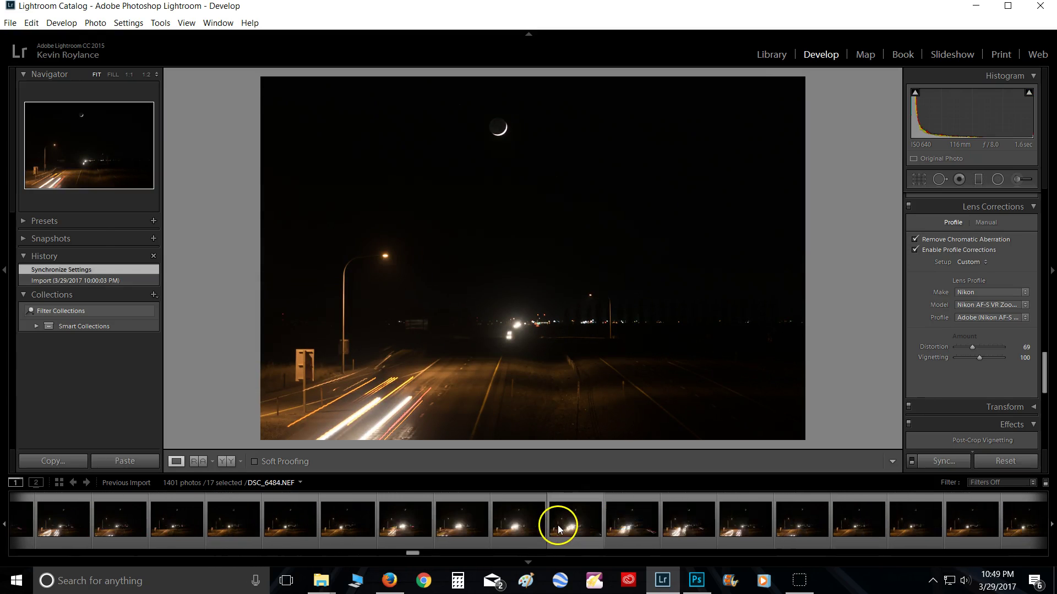
scroll(590, 523, down, 5)
click(566, 529)
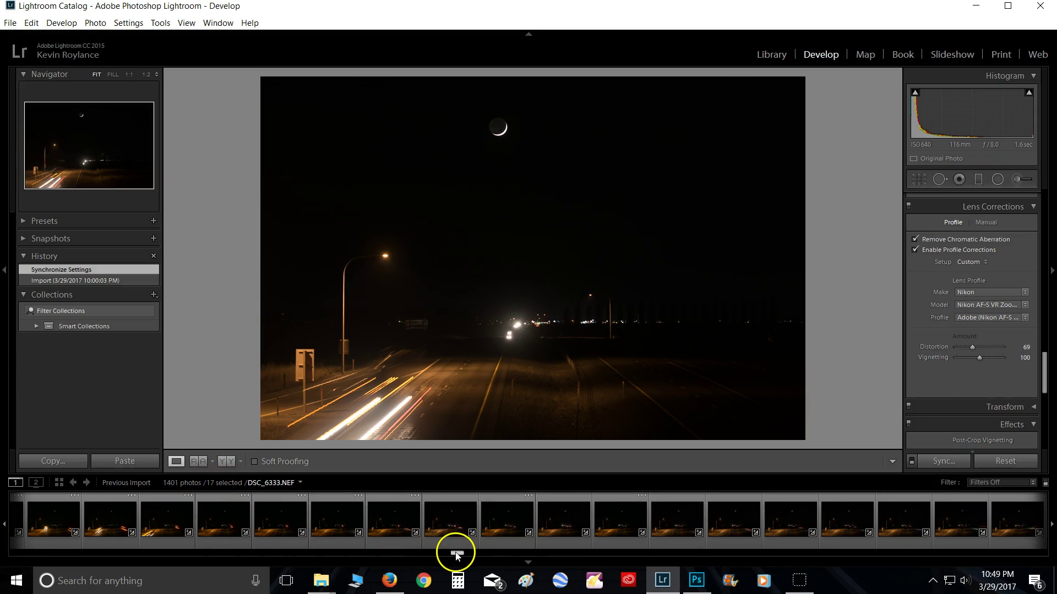
drag(455, 553, 47, 542)
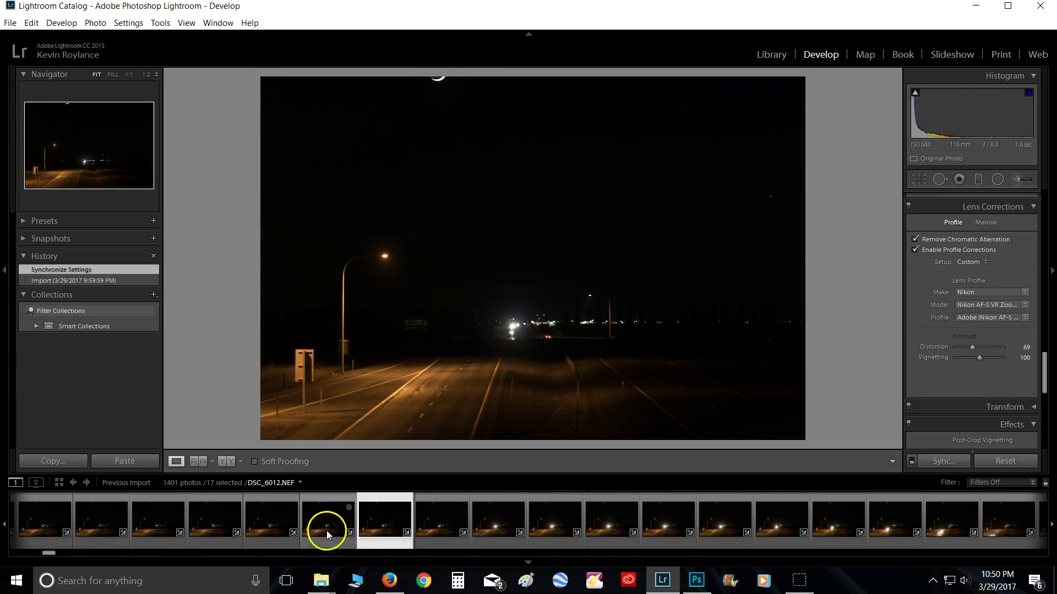
Step: Send the 17 selected frames to Photoshop with Edit In > Open as Layers in Photoshop
right_click(375, 527)
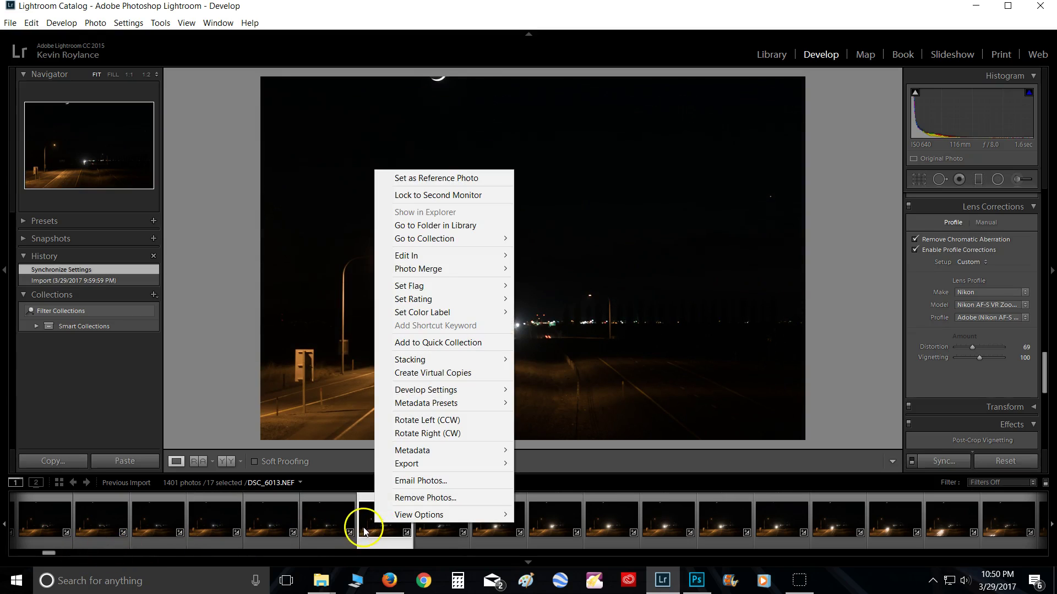
click(440, 257)
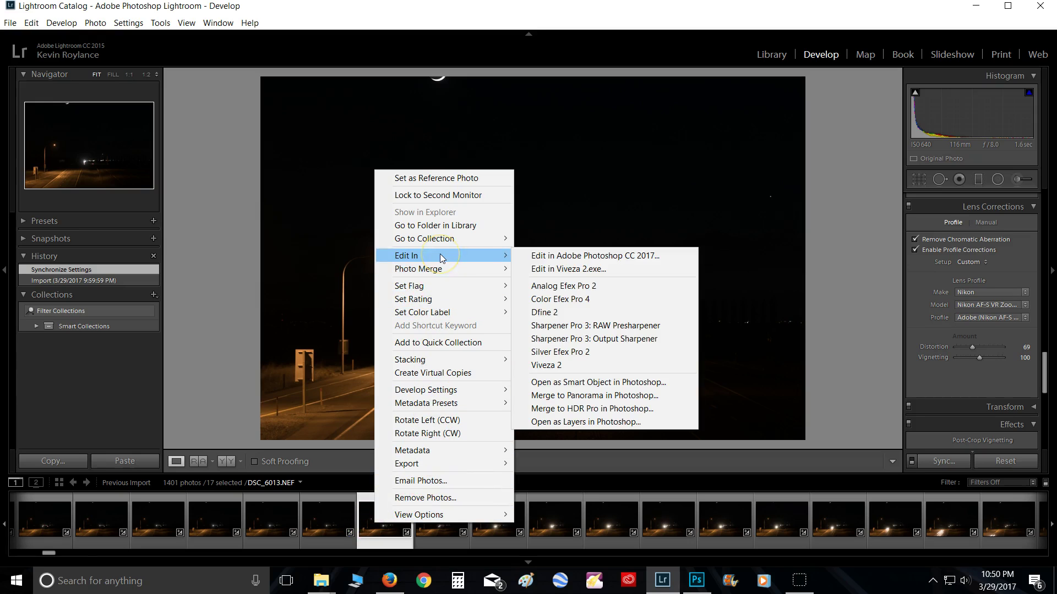
click(550, 260)
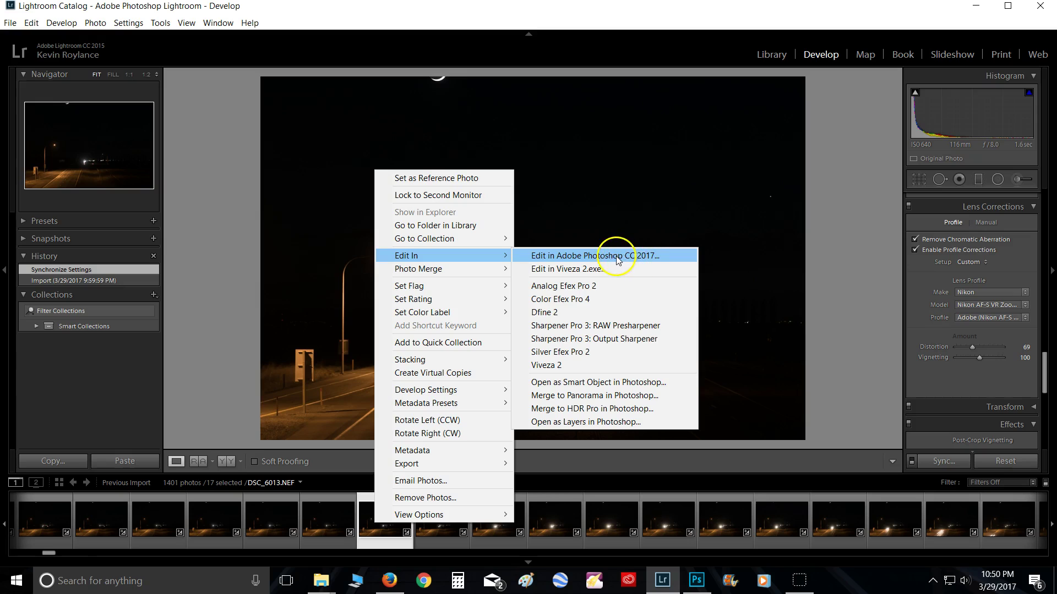
click(584, 423)
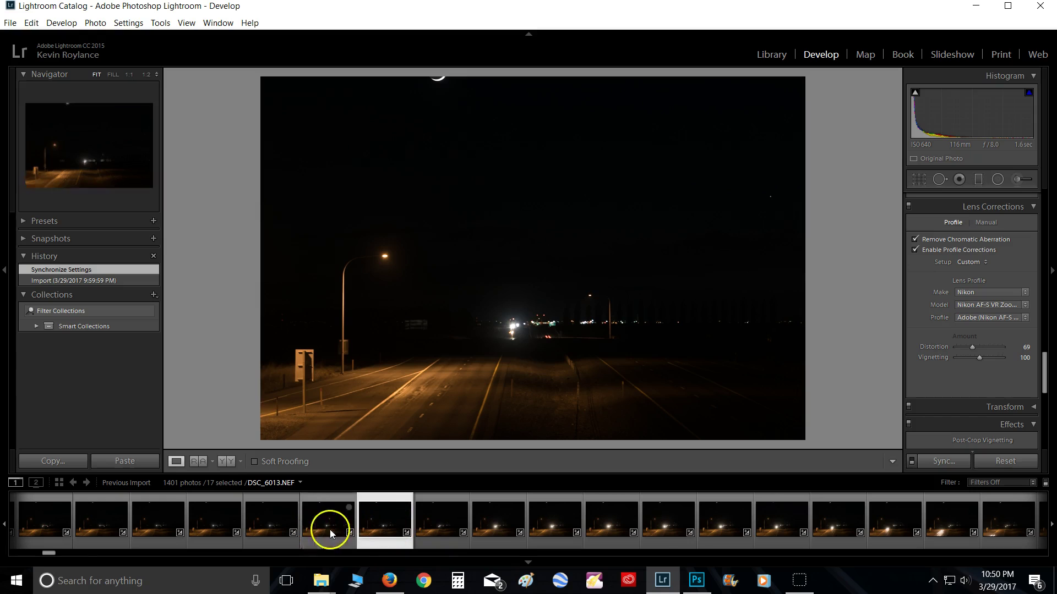
Step: Bring up the 17-layer Photoshop document and select layers DSC_6013 through DSC_7226
click(699, 582)
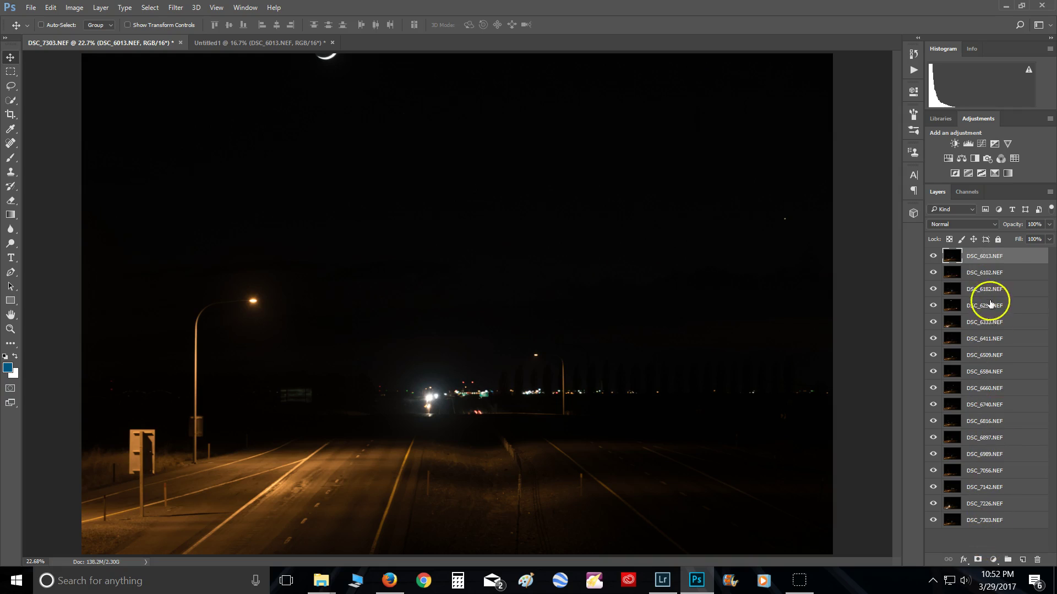
shift+click(997, 504)
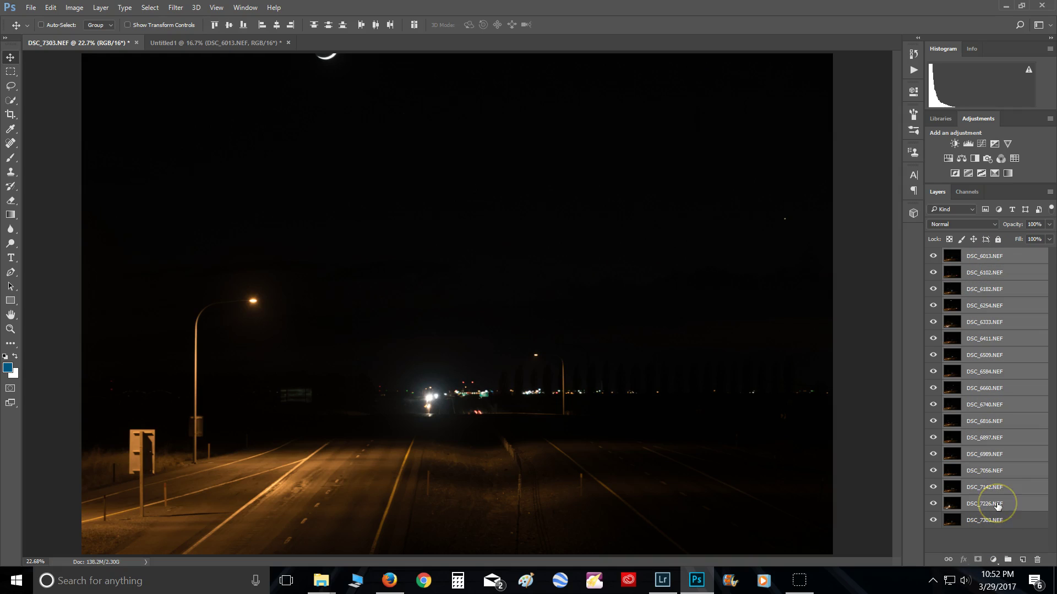
click(994, 225)
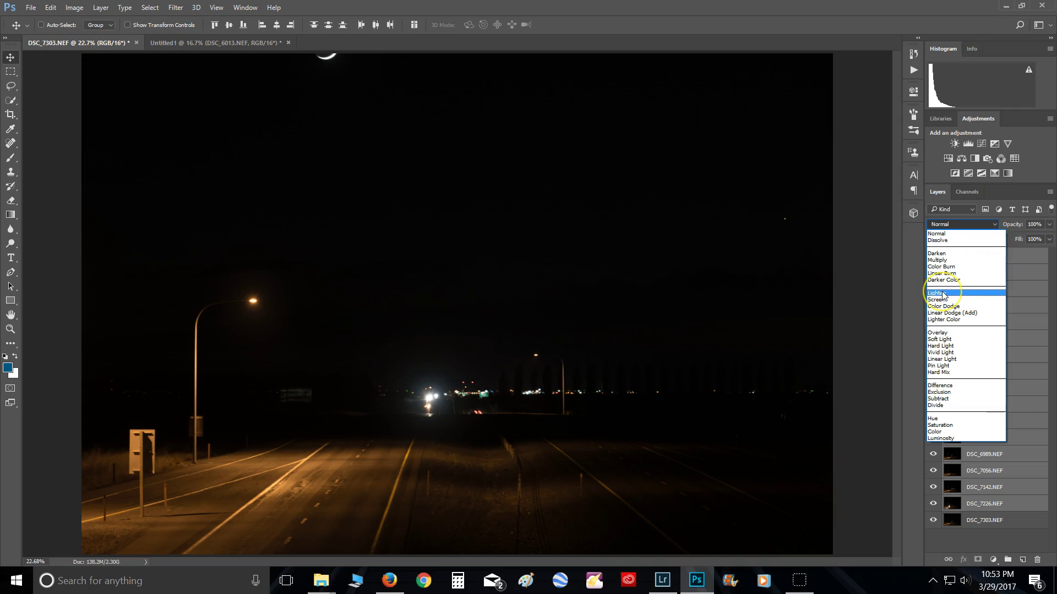
Step: Set the selected layers' blend mode to Lighten to reveal the diagonal crescent-moon trail
click(958, 293)
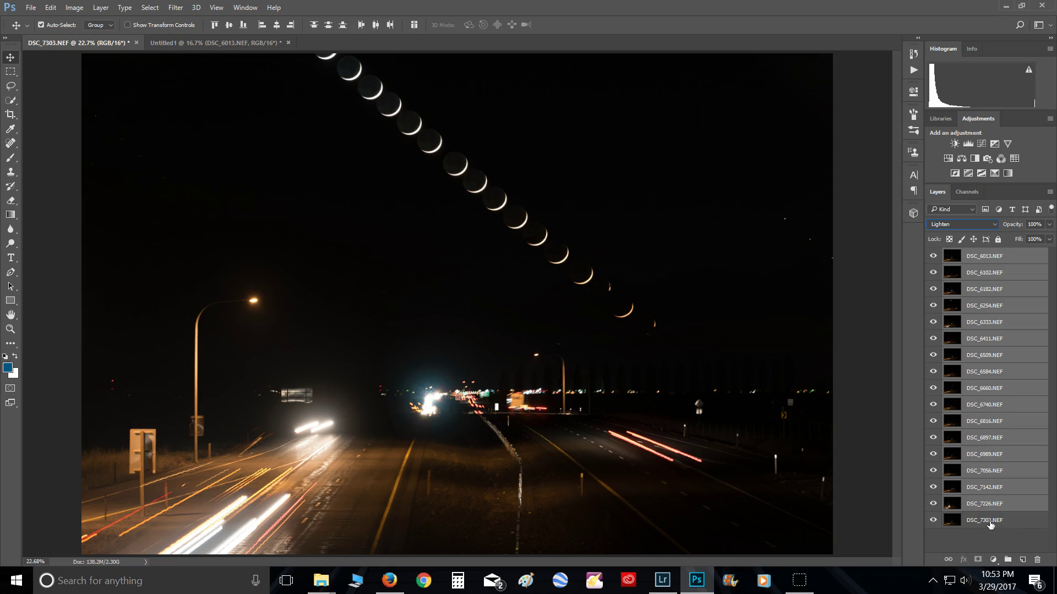
Step: Add DSC_7303.NEF to the layer selection and merge all moon layers into one
shift+click(990, 524)
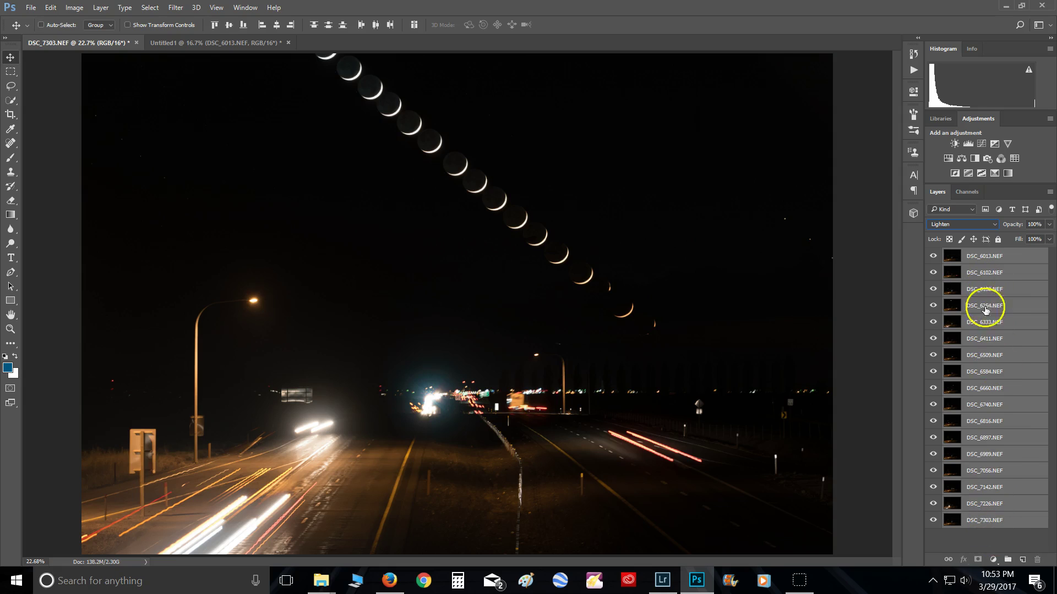
right_click(992, 391)
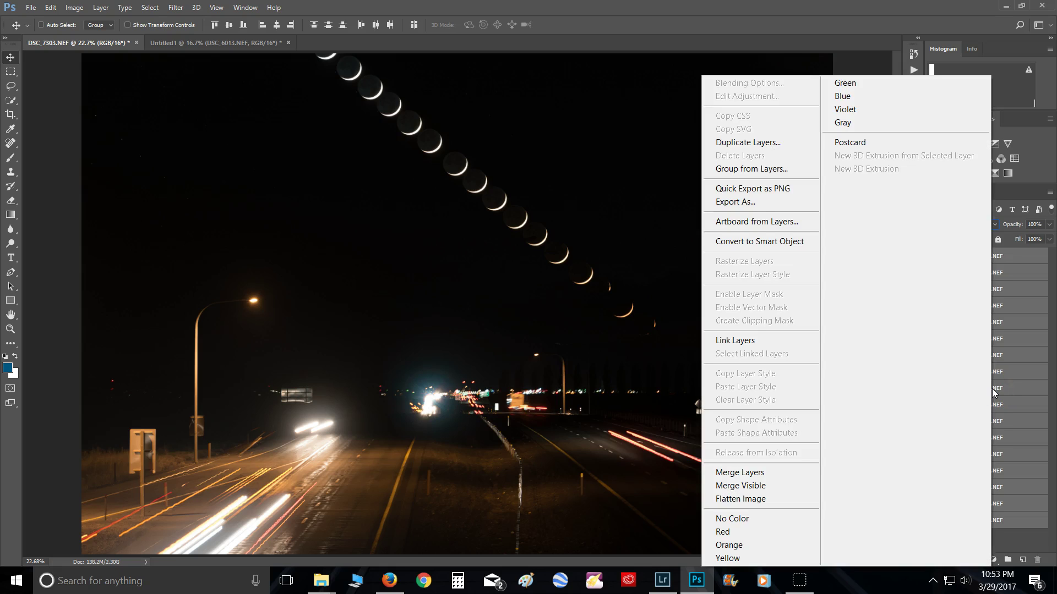
click(756, 472)
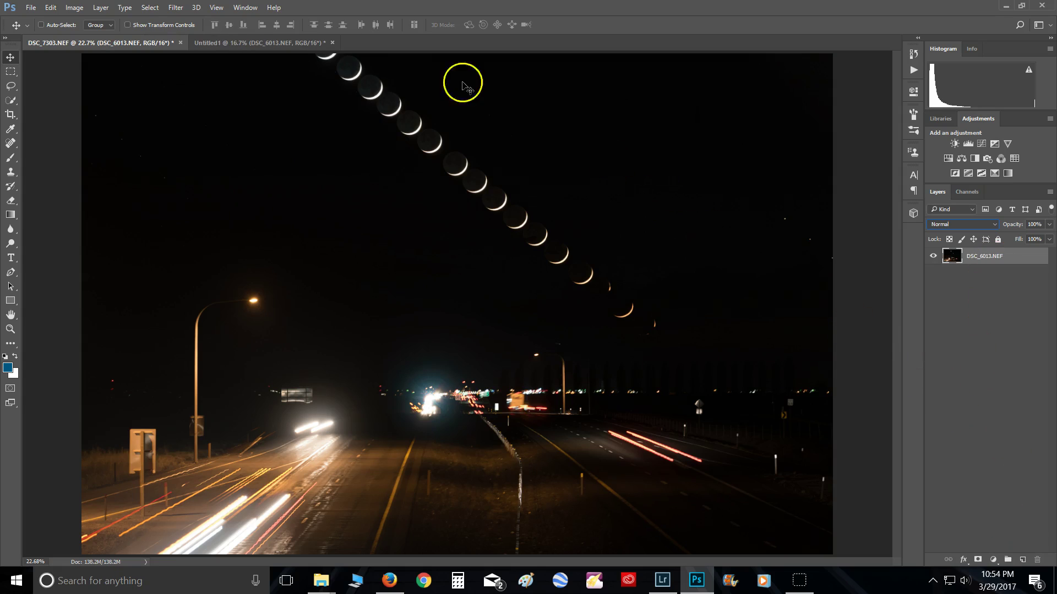
Step: Save the merged composite as DSC_7303-Edit.tif and return to Lightroom
click(33, 9)
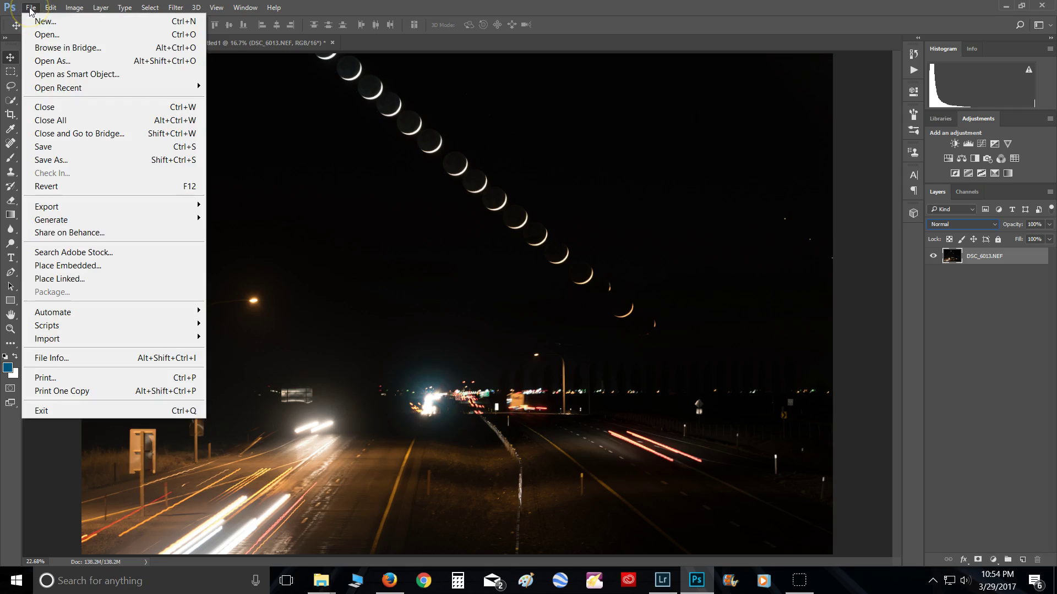
click(69, 149)
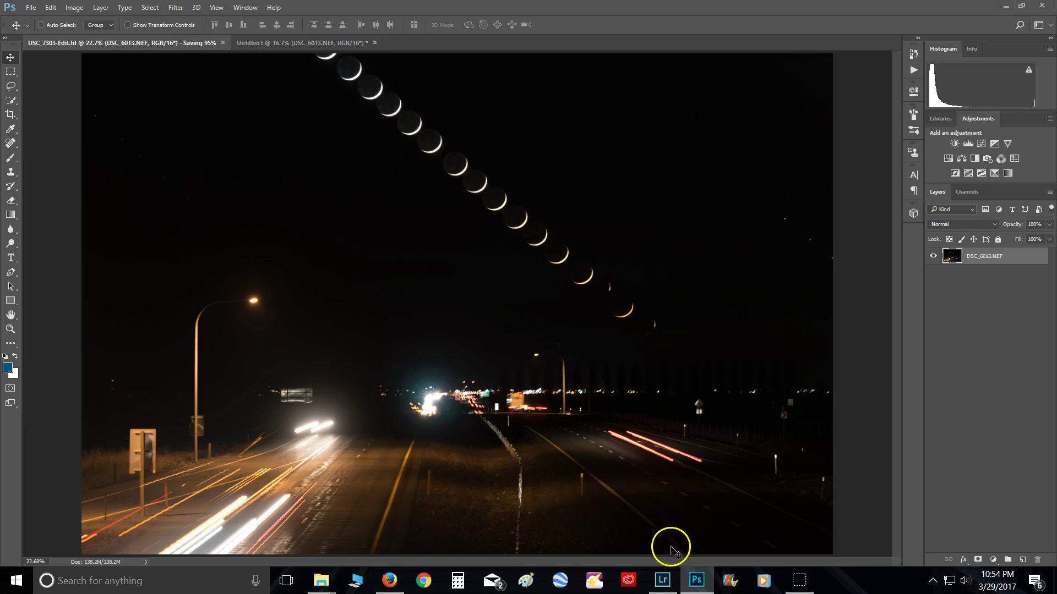
click(662, 581)
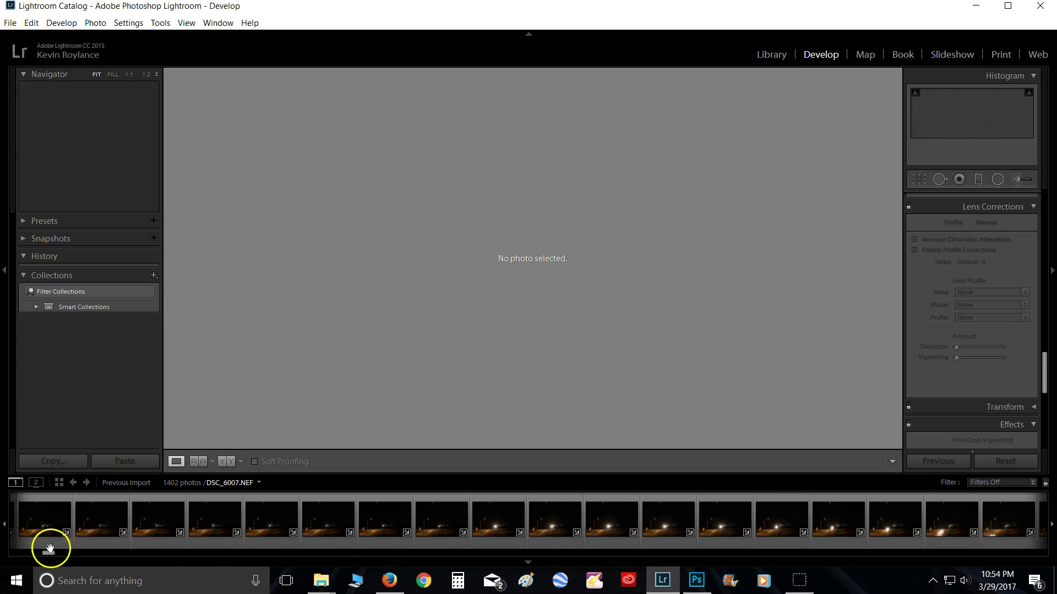
Step: Select DSC_7303-Edit.tif at the end of the filmstrip and scroll up to the Basic panel
drag(49, 554, 1051, 564)
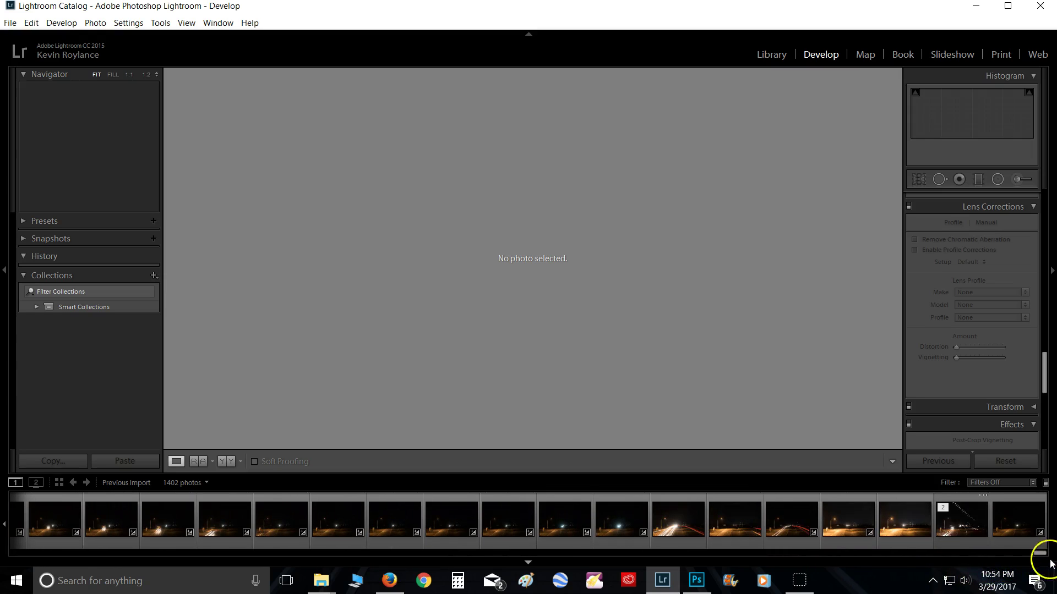
click(962, 530)
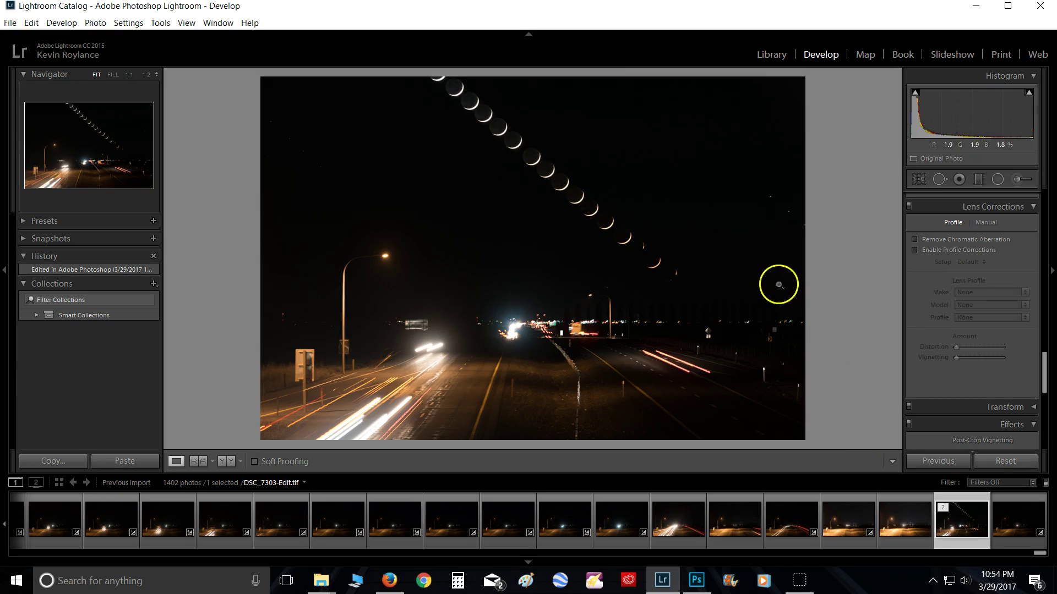
scroll(943, 361, up, 10)
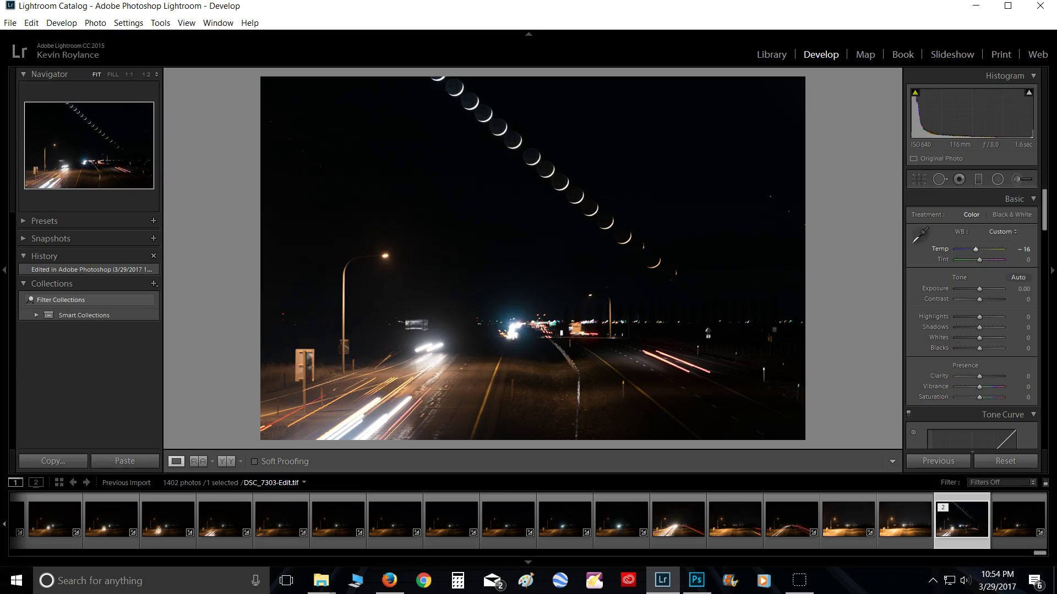
Step: Set Temp -14, Shadows +100, Highlights -100, Whites +67 and Blacks -17
drag(1019, 252, 1020, 254)
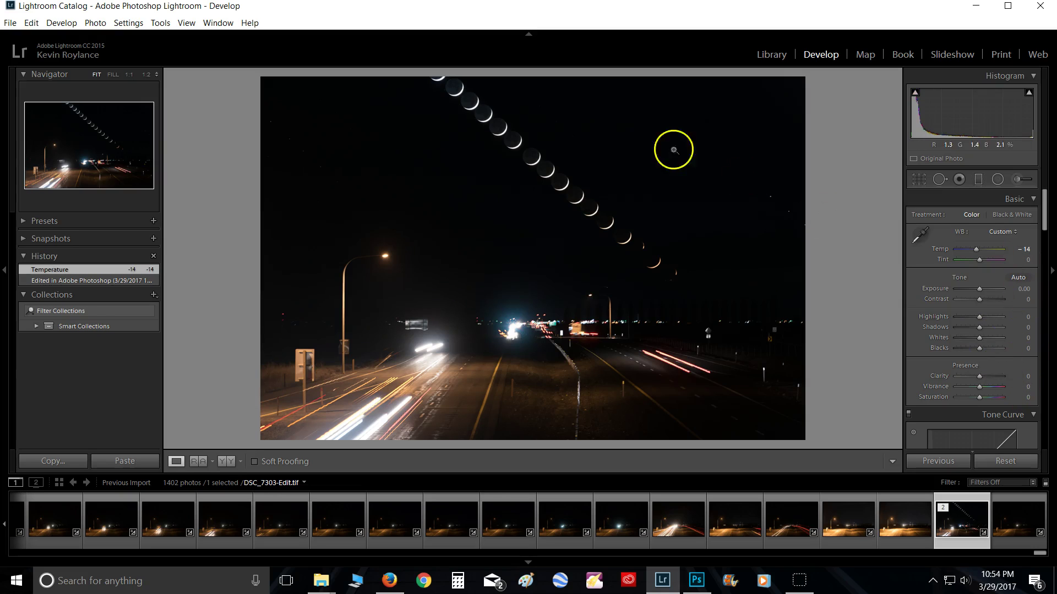
drag(979, 327, 912, 324)
drag(979, 348, 993, 341)
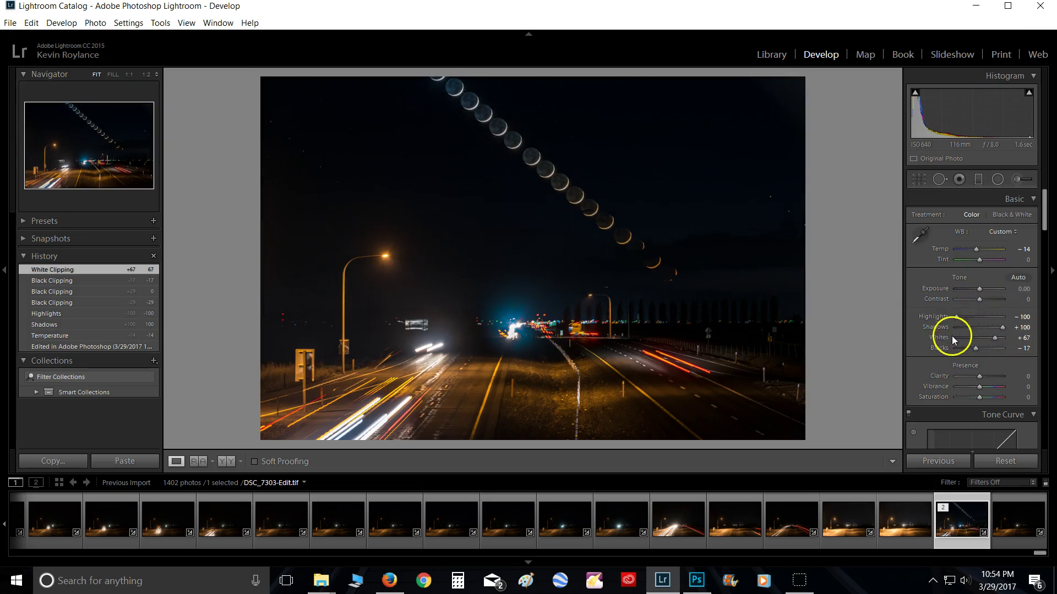
Step: Boost Calibration saturation: Blue +100, Red +50, Green +43
scroll(952, 338, down, 15)
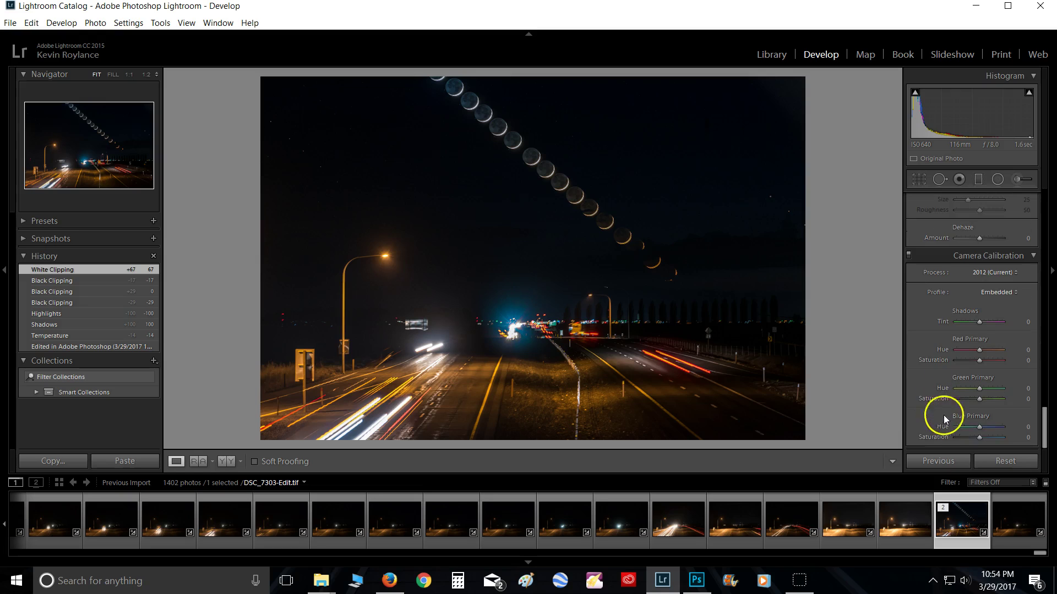
drag(986, 437, 1007, 437)
click(990, 360)
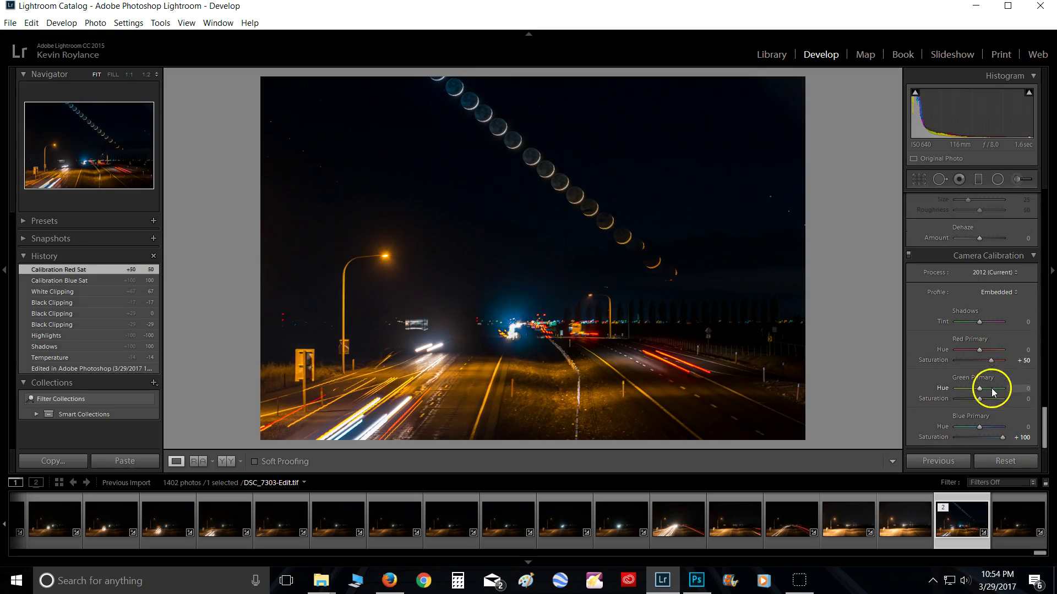
click(990, 399)
Step: Raise Tone Curve Lights to +63 and set Orange saturation -31 and hue +22
scroll(963, 389, up, 3)
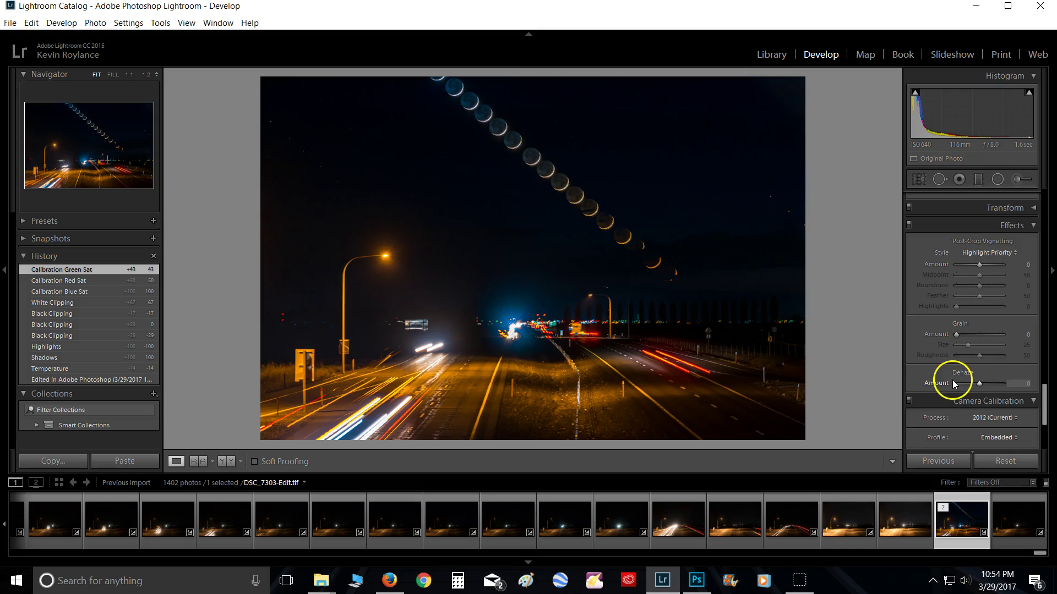
scroll(953, 379, up, 8)
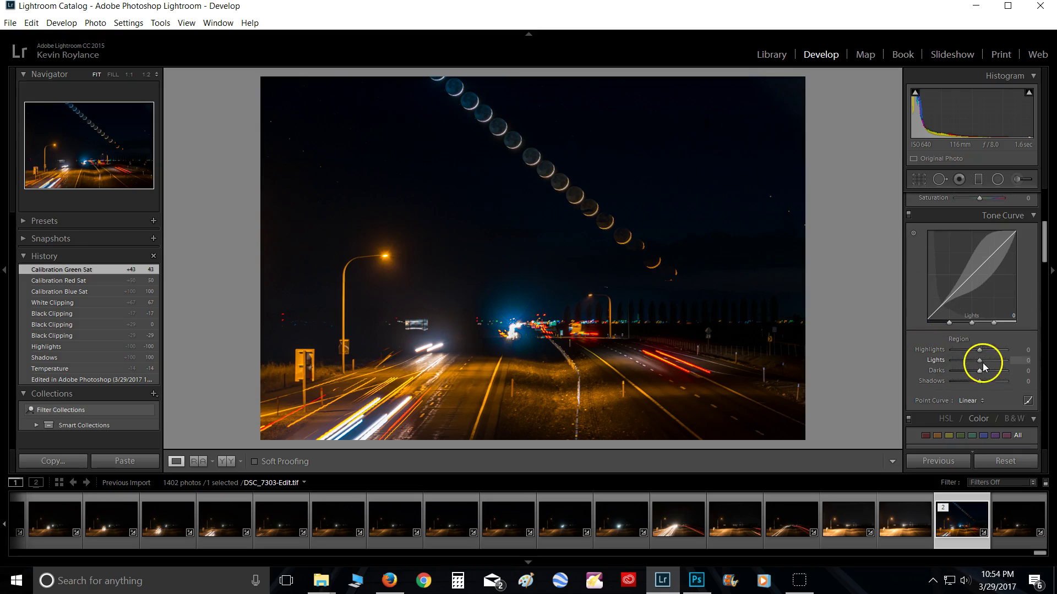
scroll(983, 360, up, 10)
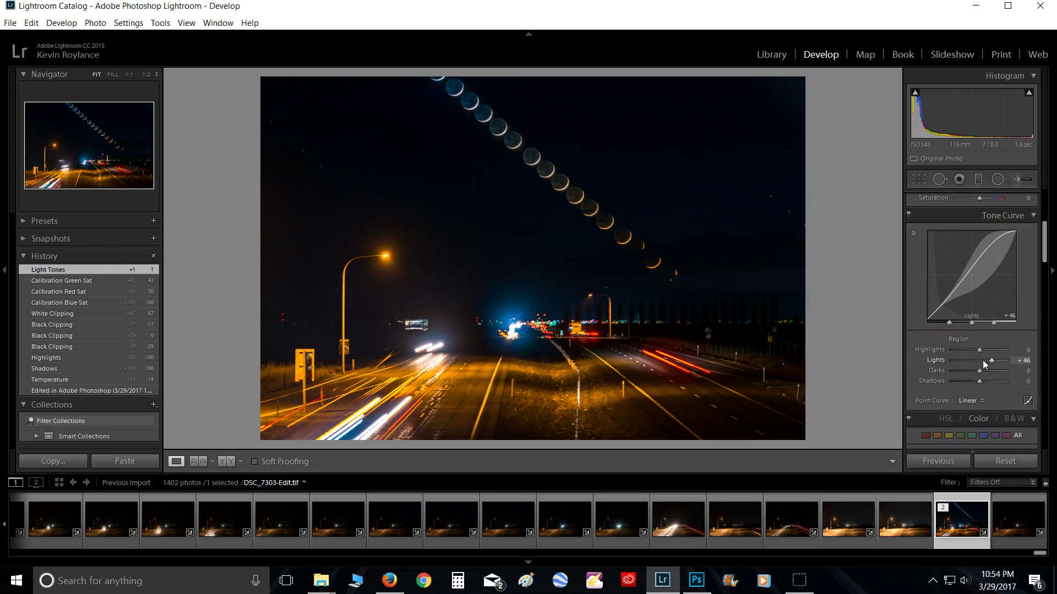
drag(983, 360, 995, 359)
scroll(943, 372, down, 3)
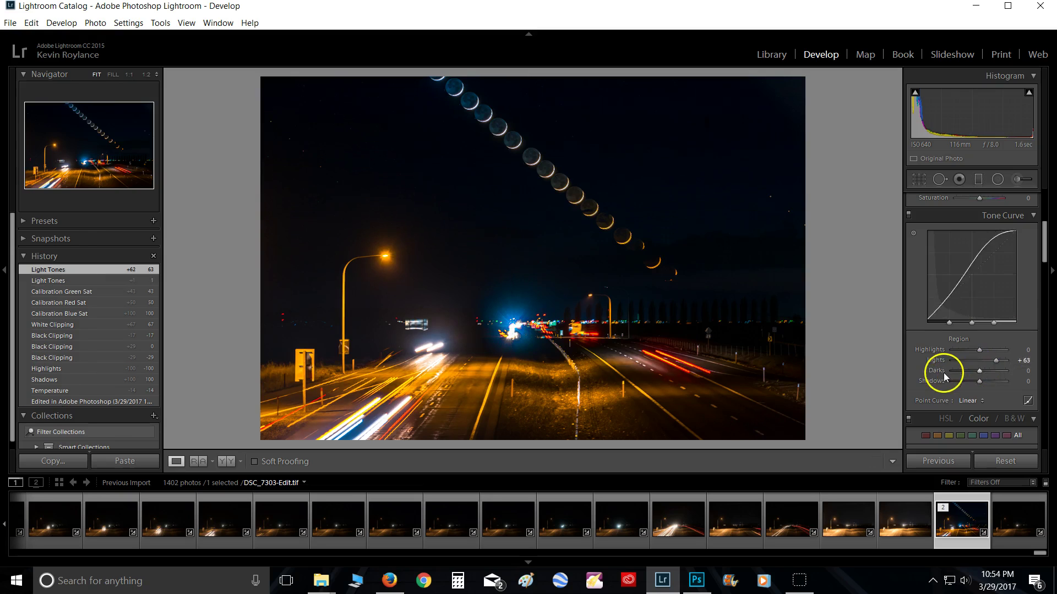
scroll(970, 377, down, 6)
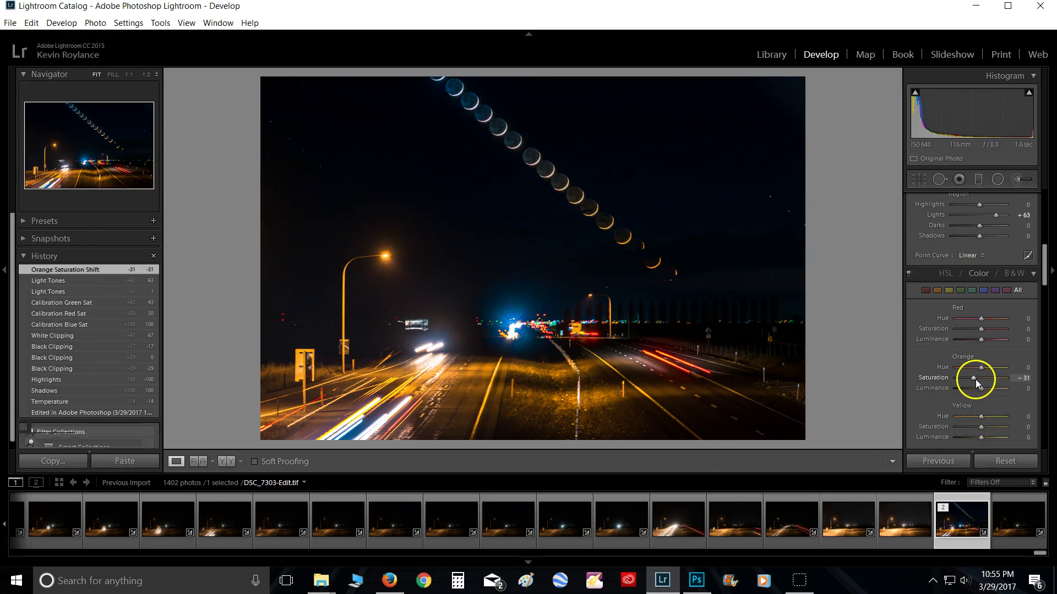
drag(983, 371, 989, 370)
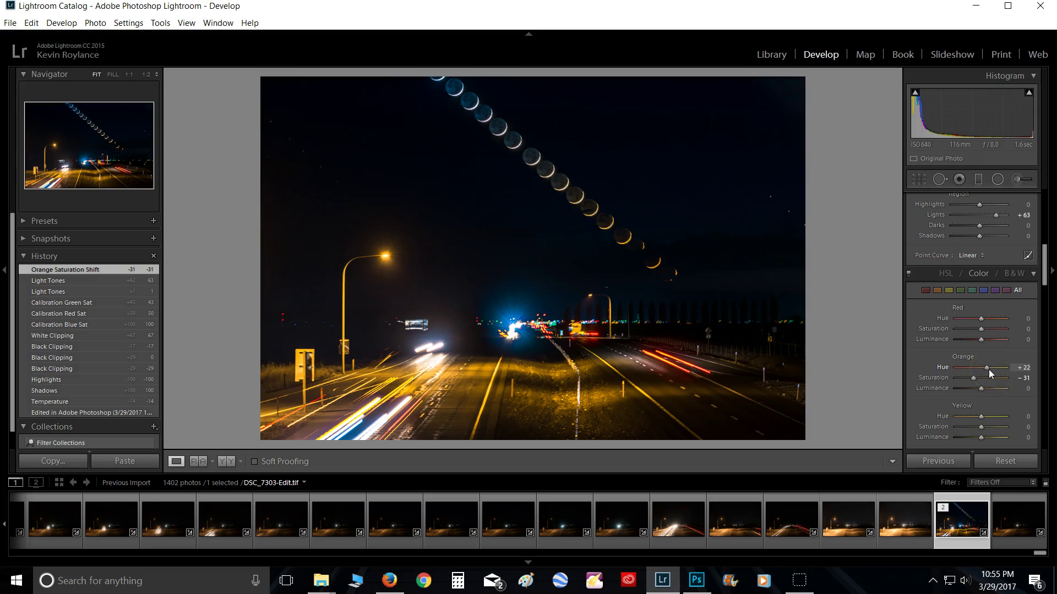
Step: Check the road at 1:1, then ease Highlights back to -69
click(513, 395)
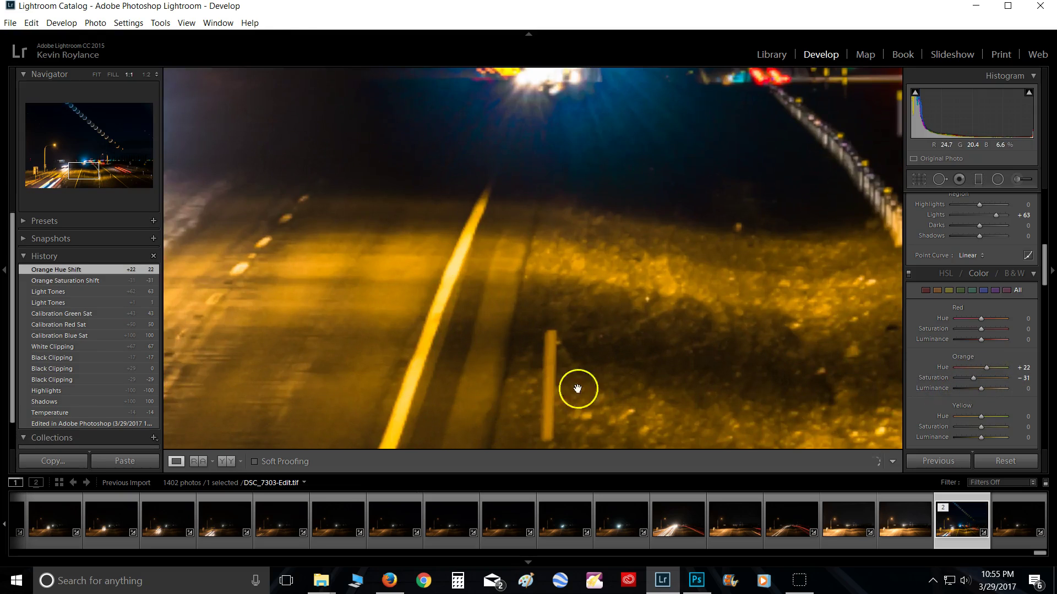
click(661, 300)
scroll(934, 397, up, 2)
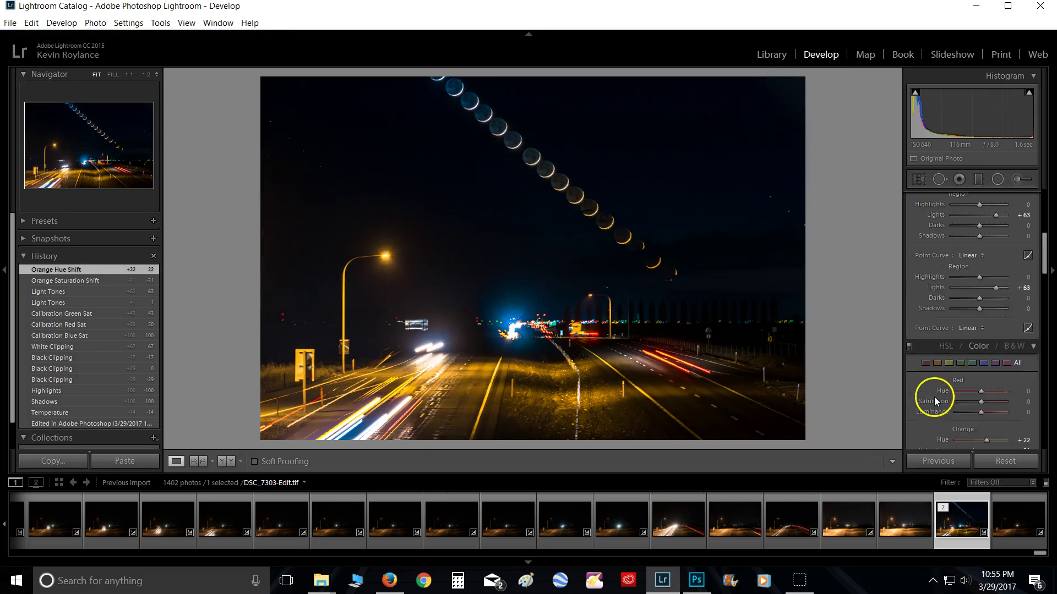
scroll(933, 397, up, 5)
drag(957, 316, 965, 317)
Step: Set Tone Curve Highlights to +34 and raise Clarity to +50
scroll(940, 379, down, 3)
scroll(941, 396, down, 2)
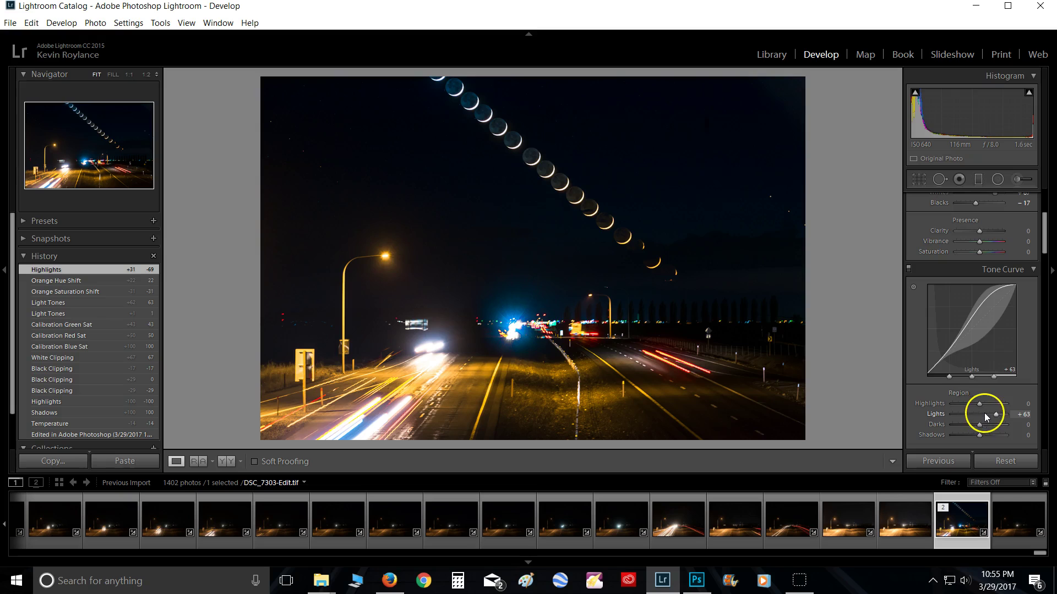
drag(982, 405, 990, 404)
scroll(956, 441, up, 2)
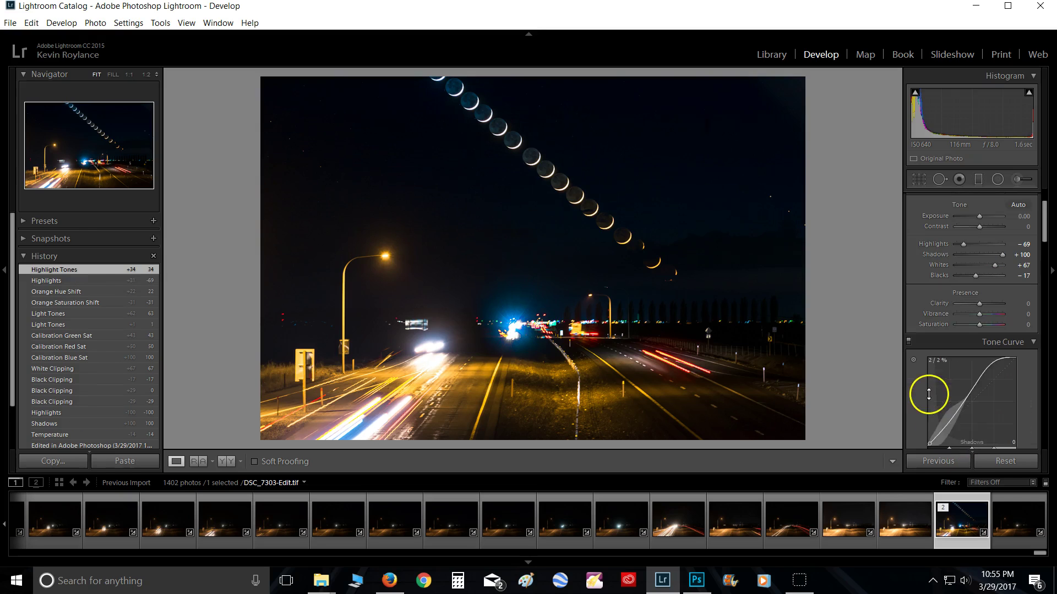
key(Up)
key(Up)
key(Up)
key(Up)
key(Up)
key(Up)
key(Up)
key(Up)
key(Up)
key(Up)
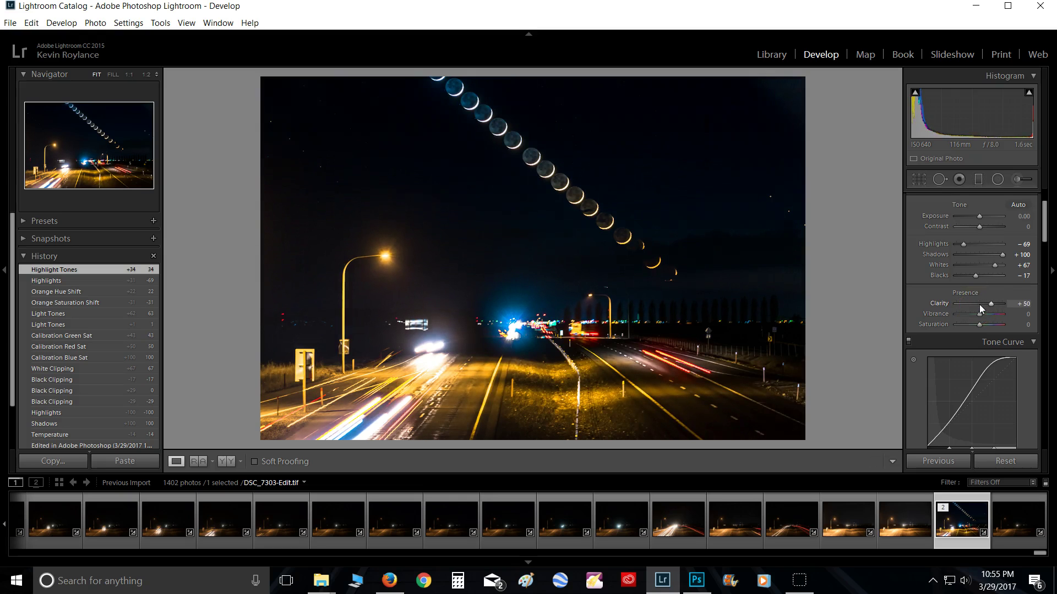
Step: Push Clarity to +86, inspecting the crescent moons at 1:1 and in the full-photo view
key(Up)
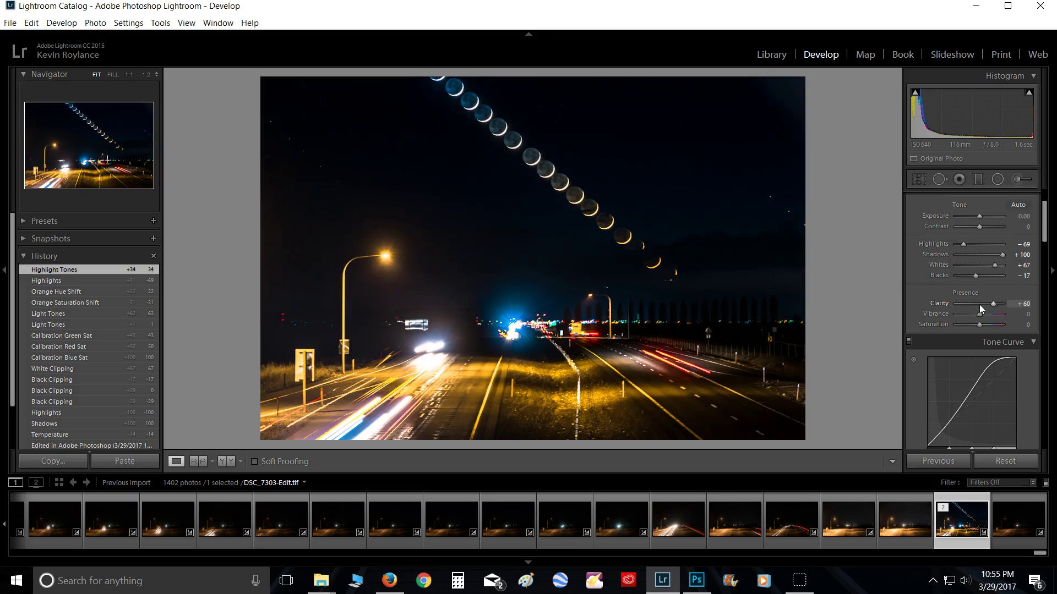
click(595, 200)
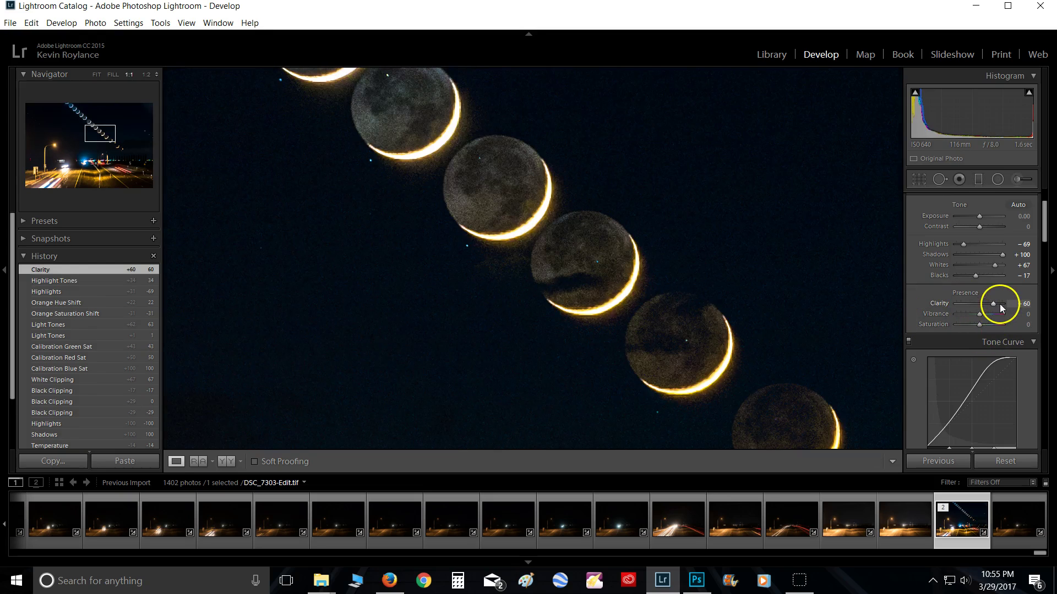
mouse_move(994, 304)
mouse_down()
mouse_move(982, 304)
mouse_move(1000, 307)
mouse_up()
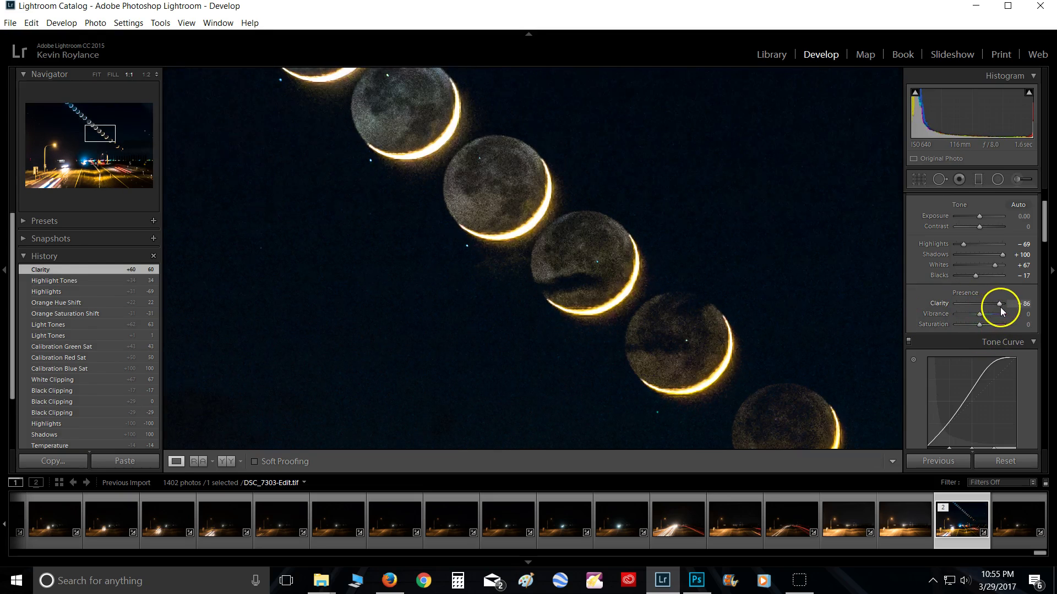
click(711, 289)
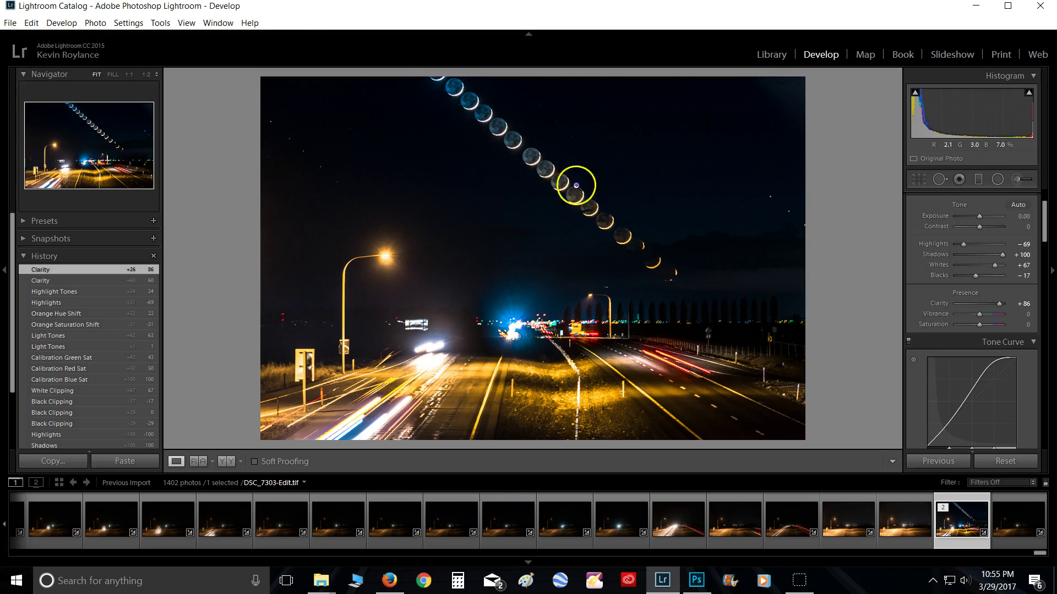
drag(576, 185, 578, 250)
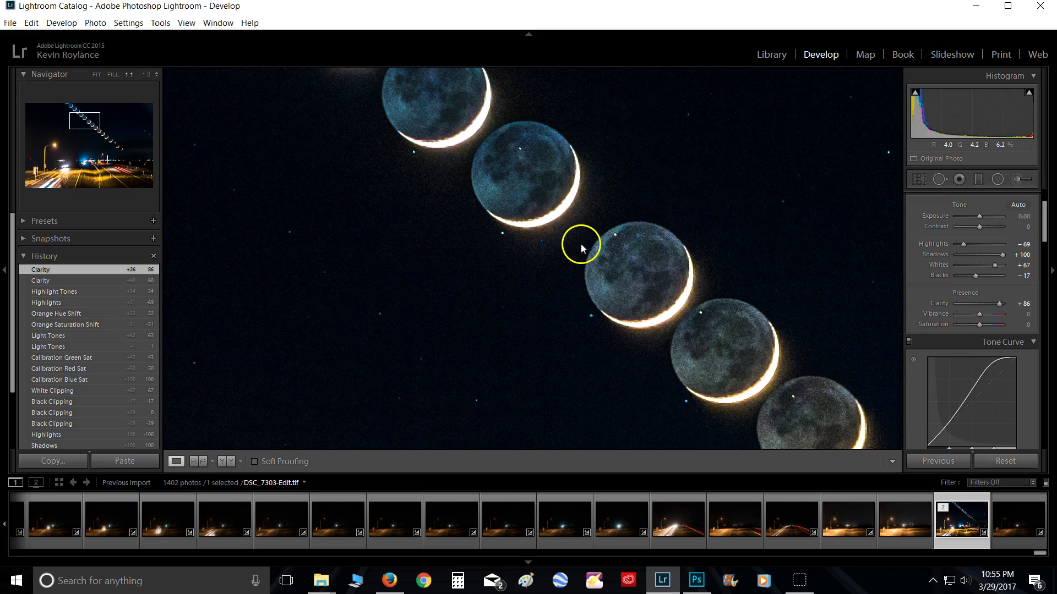
drag(554, 206, 552, 177)
drag(750, 366, 691, 307)
click(692, 307)
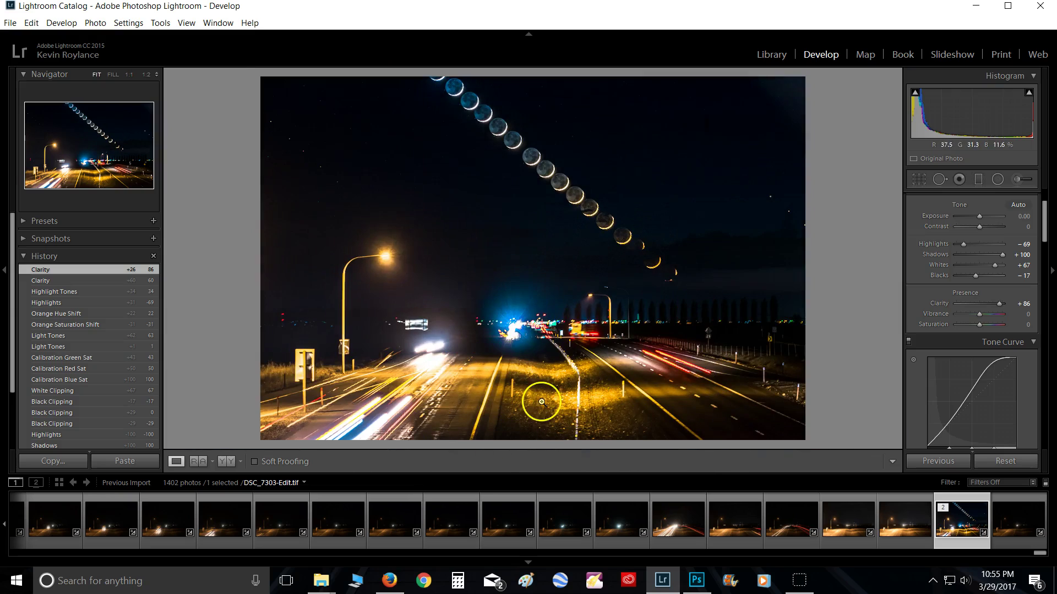